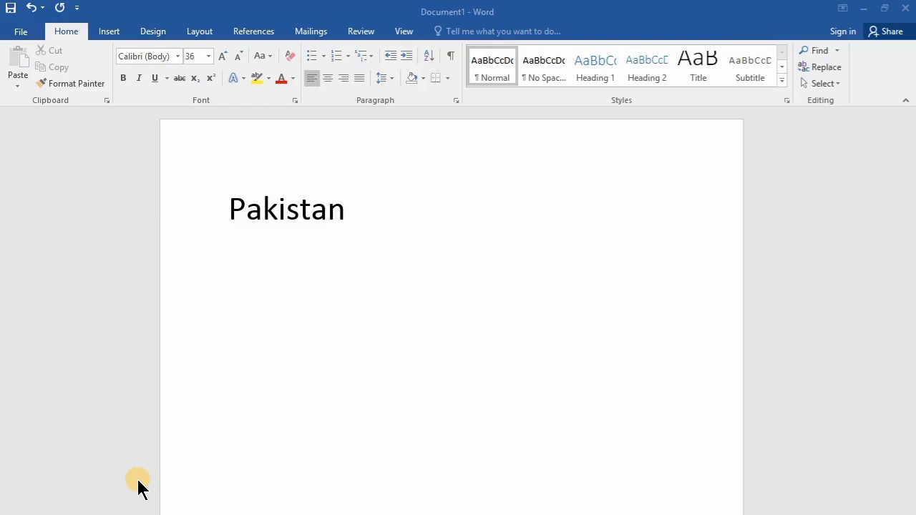
Step: Copy the word Pakistan and paste a second Pakistan on a new line below the heading
click(283, 208)
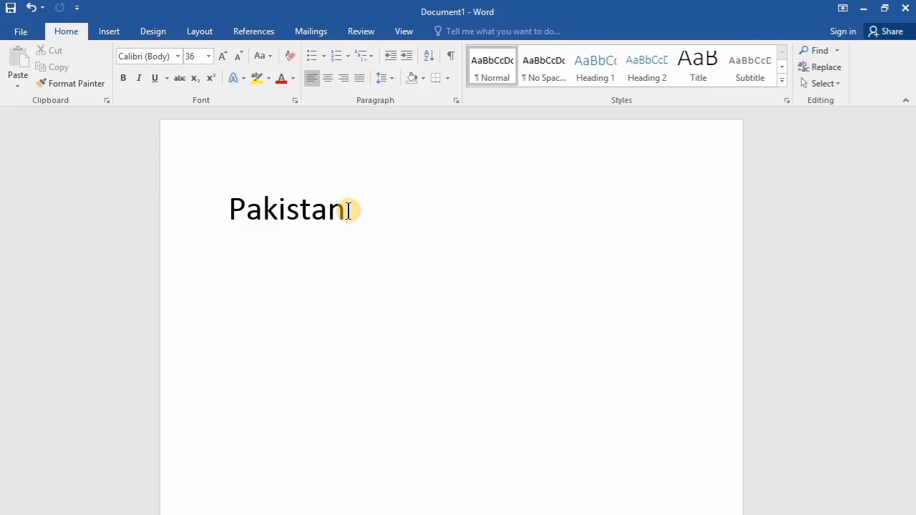
drag(348, 212, 229, 209)
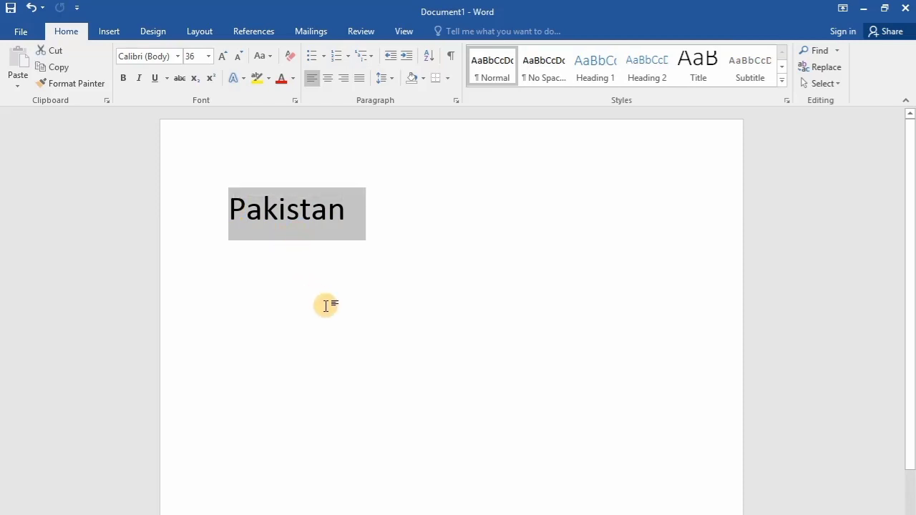
key(ctrl+c)
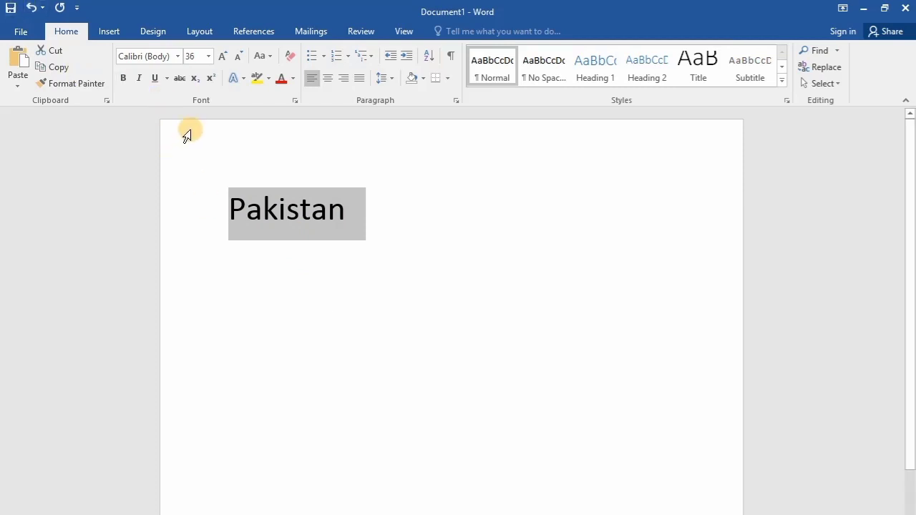
right_click(284, 207)
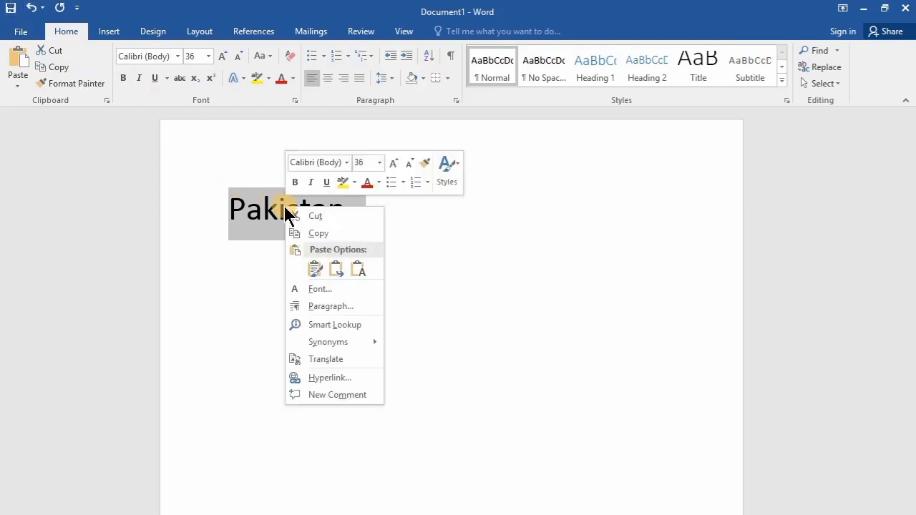
click(315, 231)
click(381, 214)
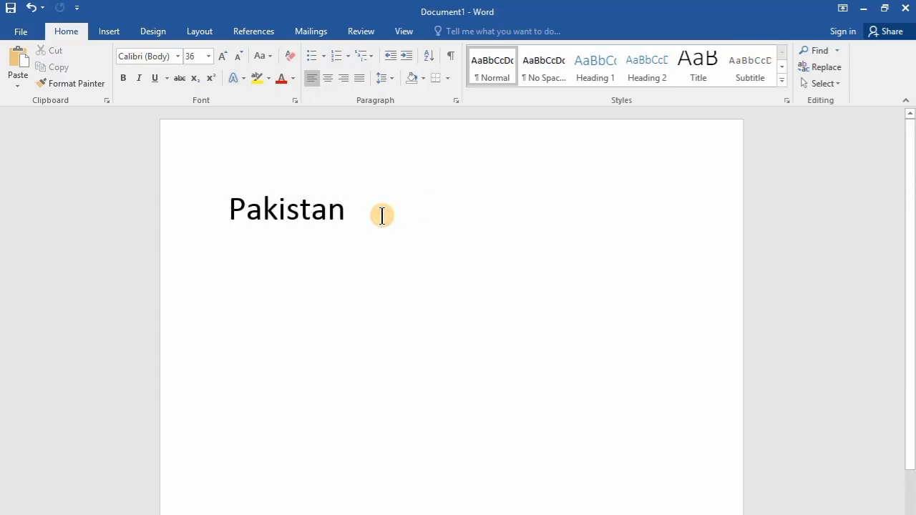
key(Return)
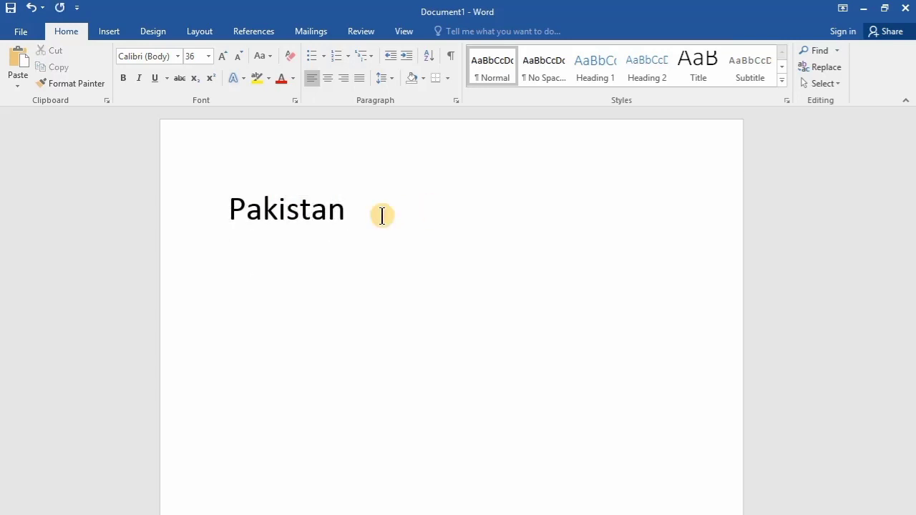
key(ctrl+v)
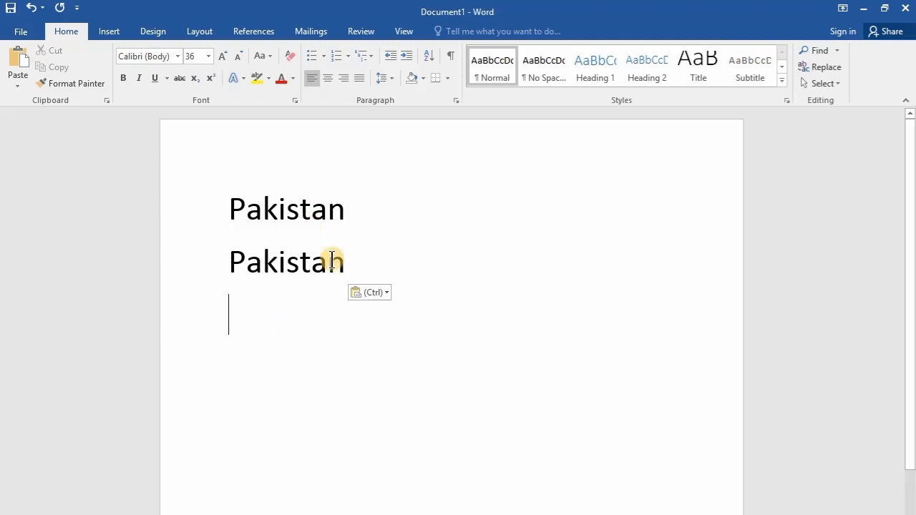
Step: Insert a 3-by-2 table with header cells Name, Class and Age
click(115, 32)
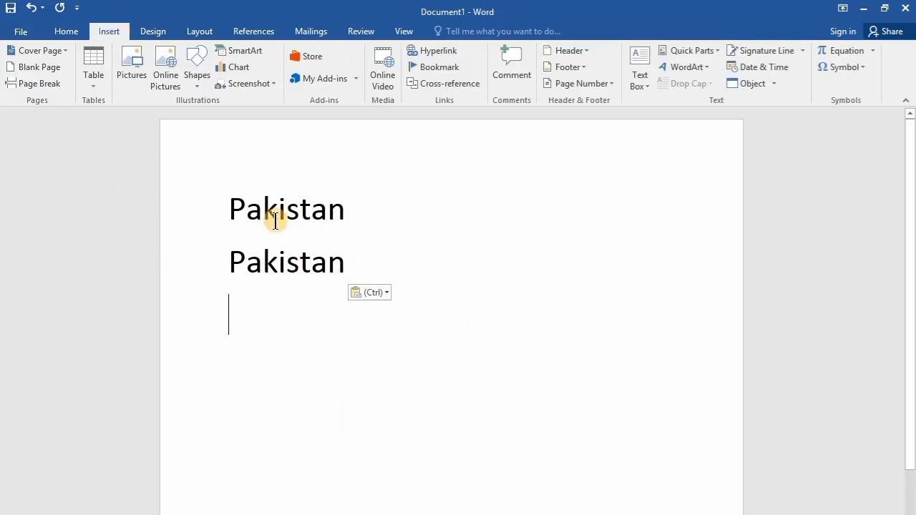
click(92, 75)
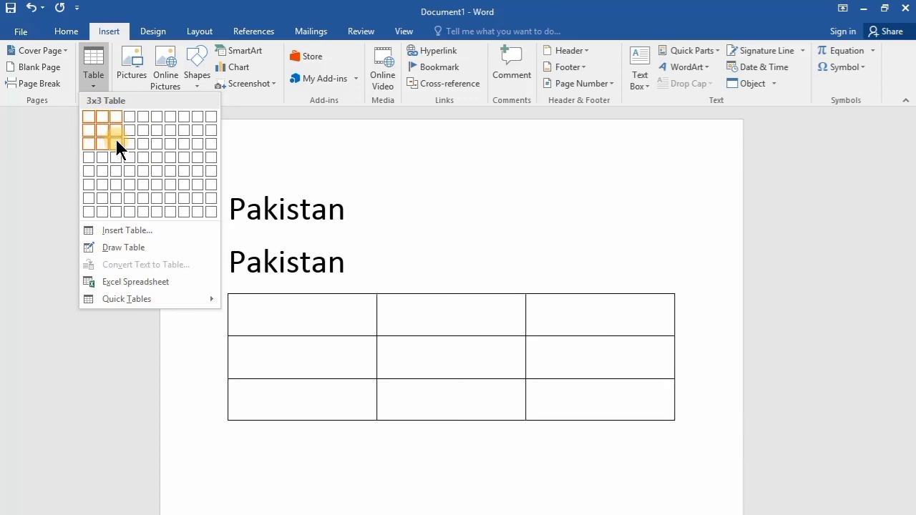
click(114, 131)
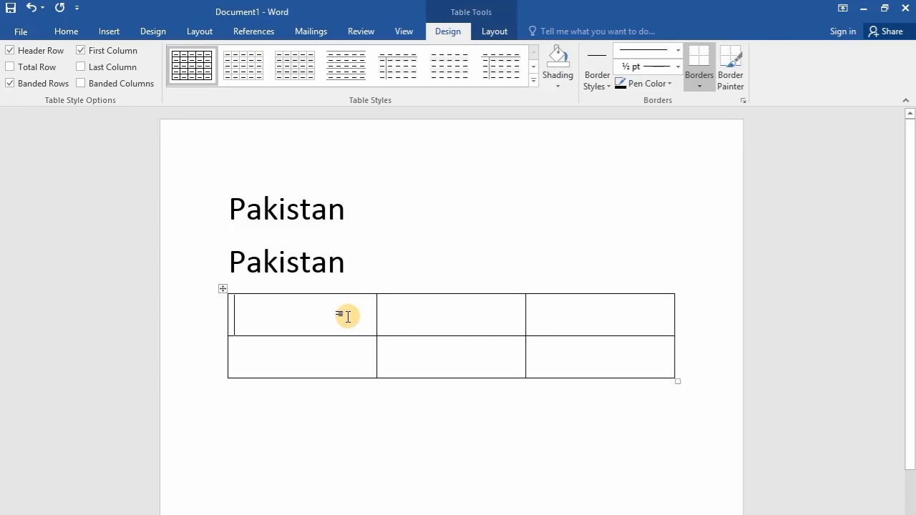
text(Name)
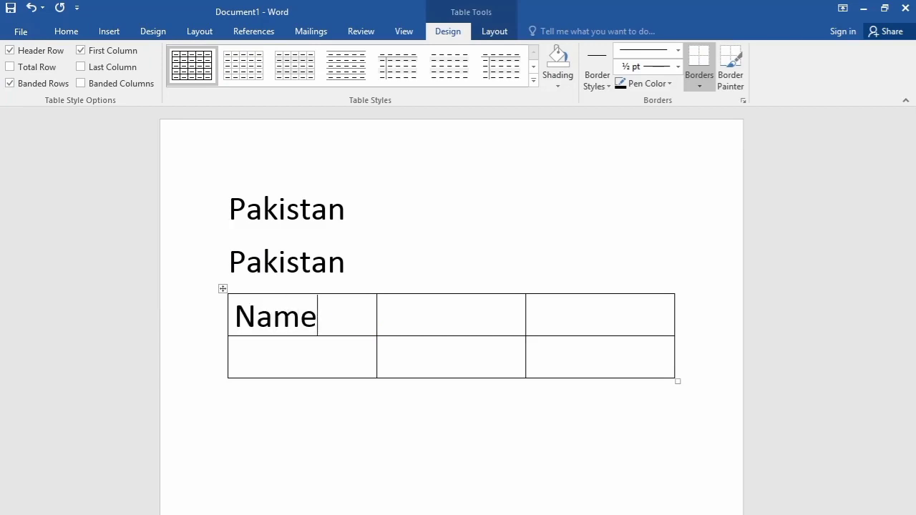
key(Tab)
text(Cla)
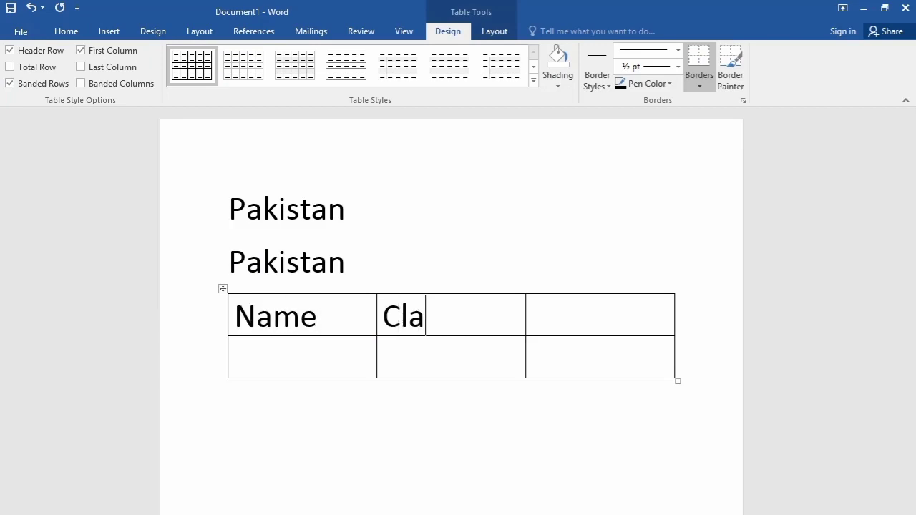
text(ss)
key(Tab)
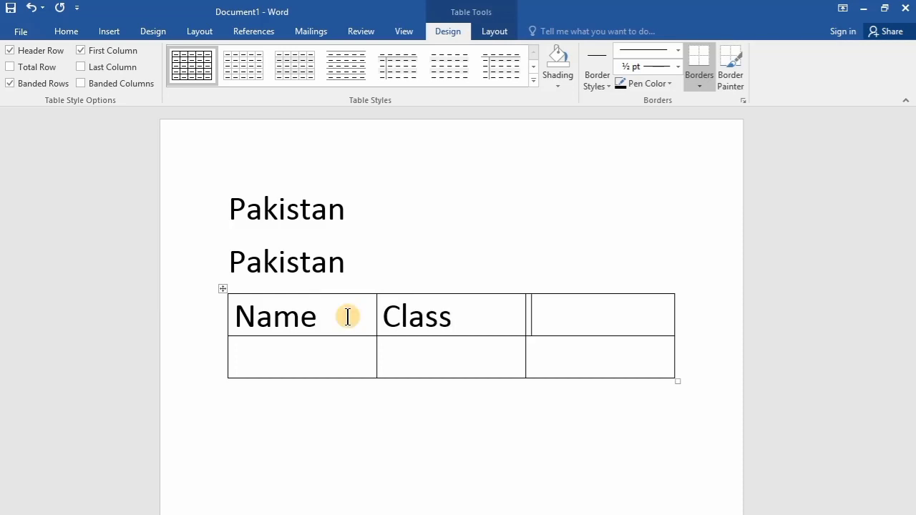
text(Age)
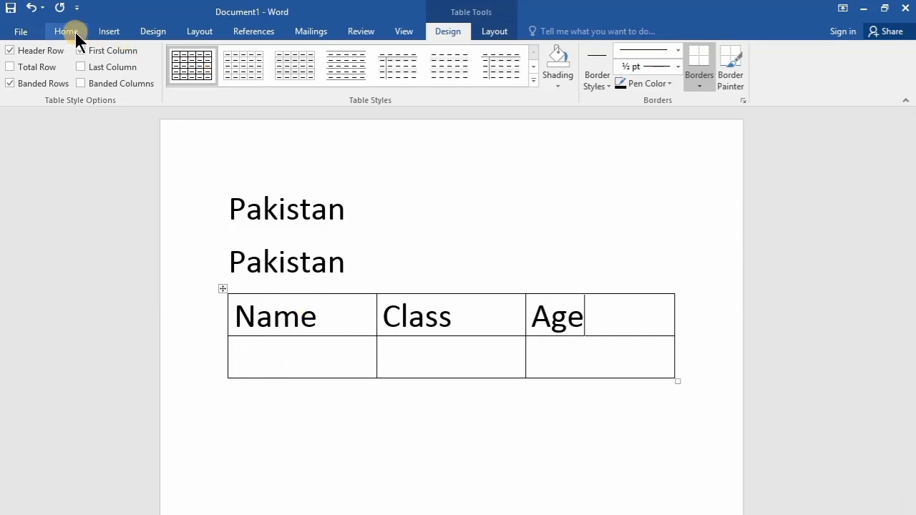
Step: Try a nested 5-by-2 table inside the Age cell, then undo it
click(102, 31)
click(94, 77)
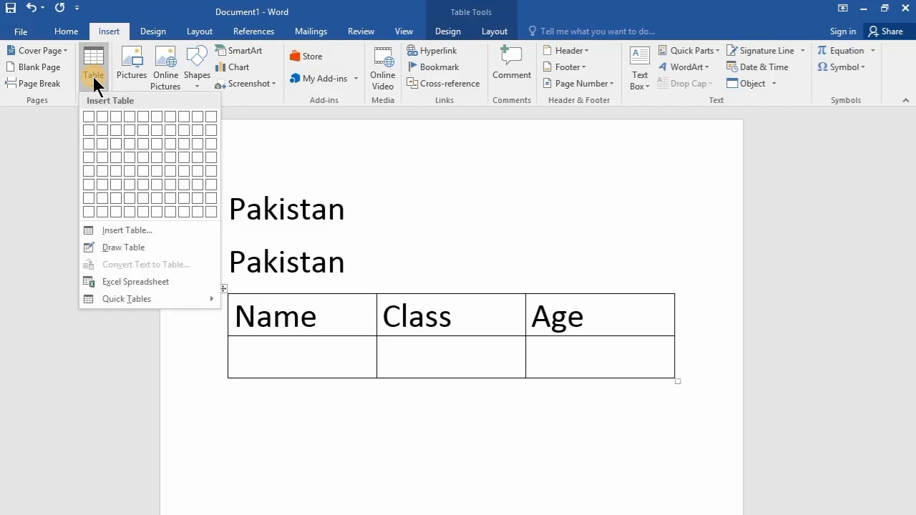
click(113, 231)
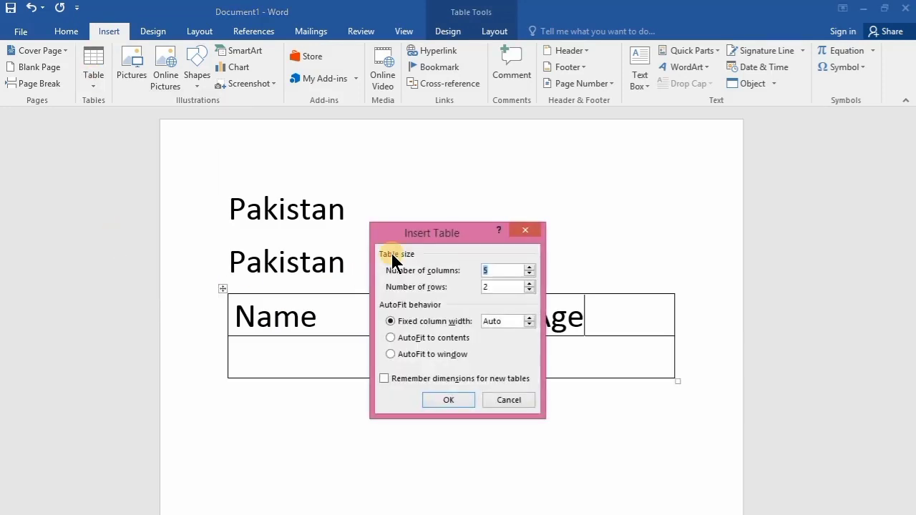
drag(405, 231, 234, 167)
click(322, 206)
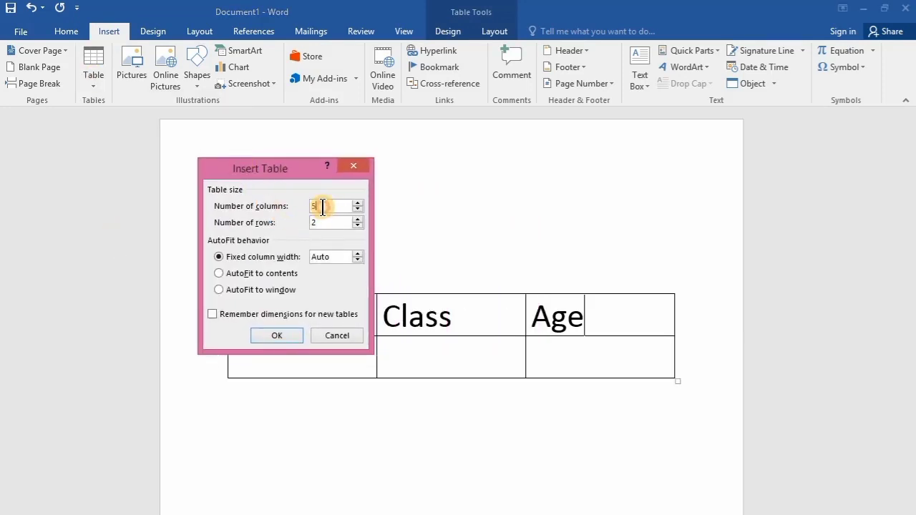
click(323, 222)
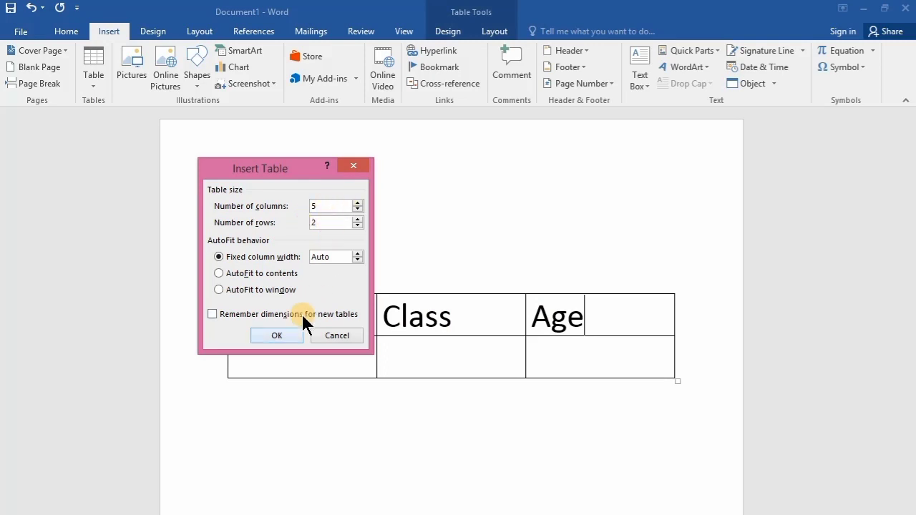
click(270, 334)
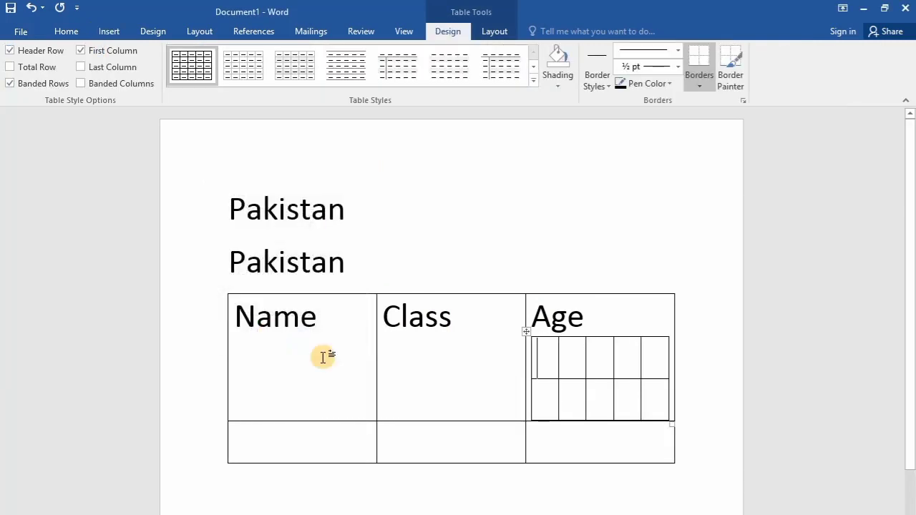
click(529, 331)
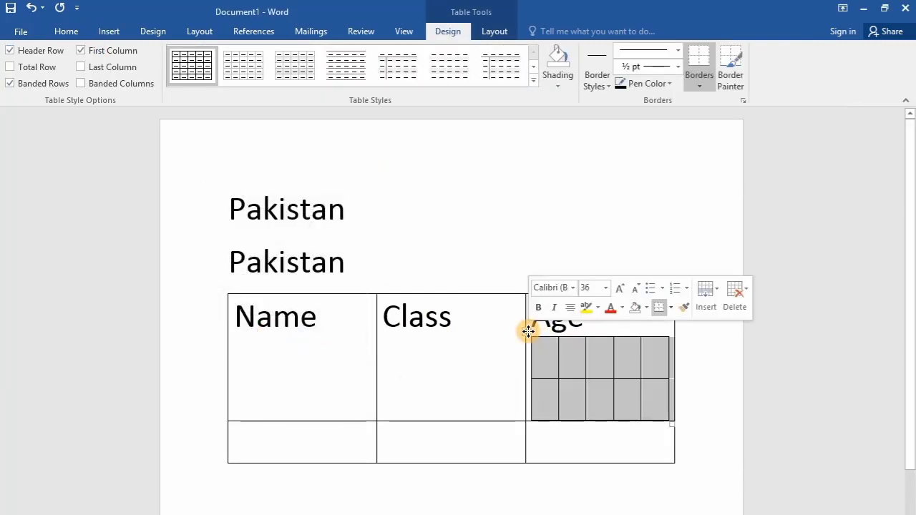
click(537, 247)
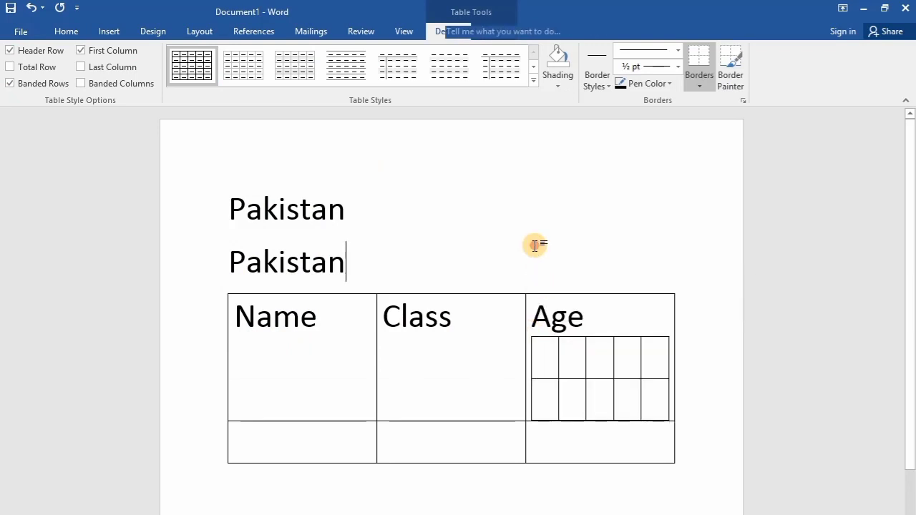
key(ctrl+z)
key(ctrl+z)
key(ctrl+z)
key(ctrl+z)
key(ctrl+z)
key(ctrl+z)
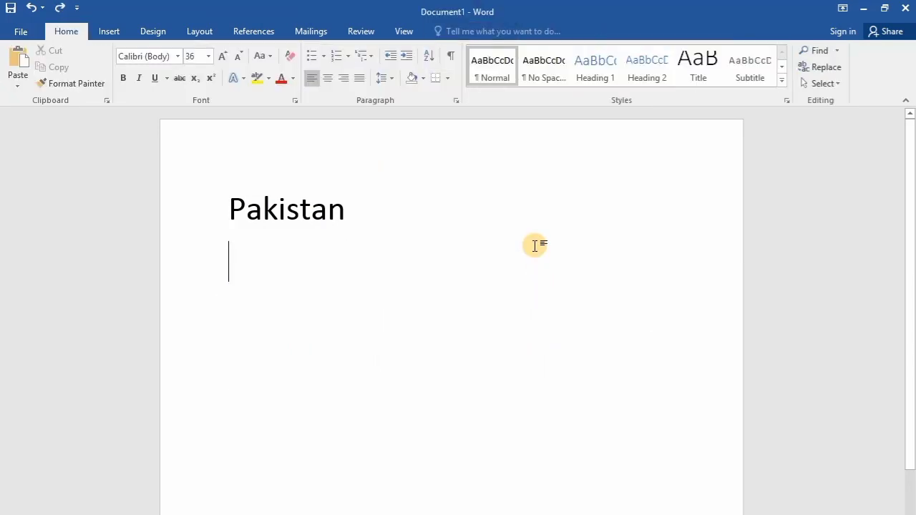
Step: Draw a table below the Pakistan heading, then divide it into four rows and three columns
click(104, 31)
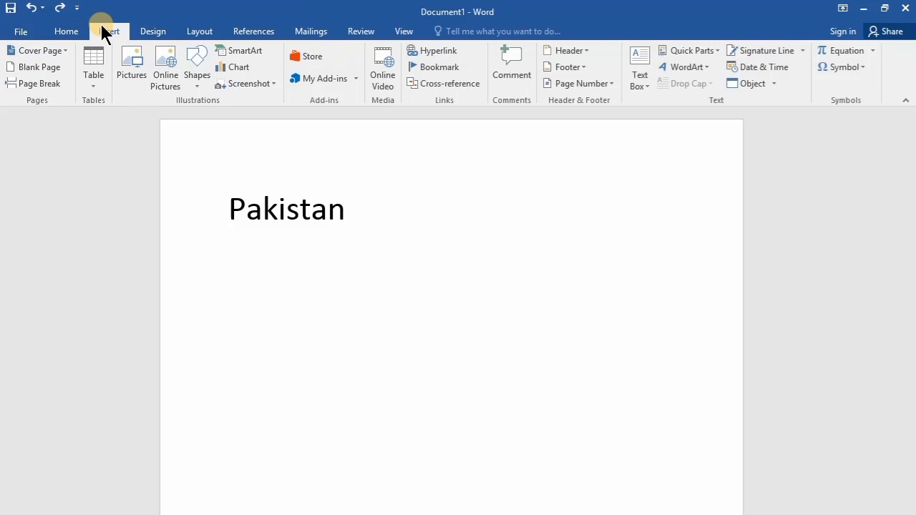
click(95, 84)
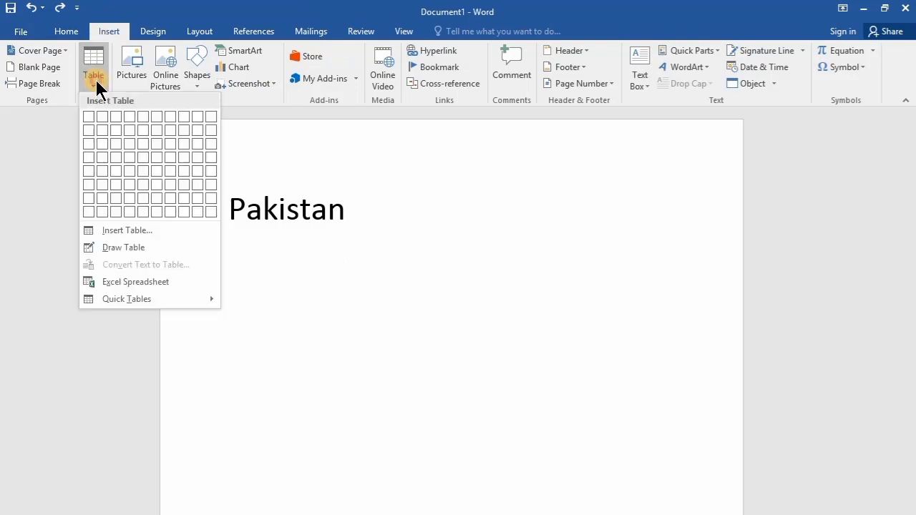
click(127, 251)
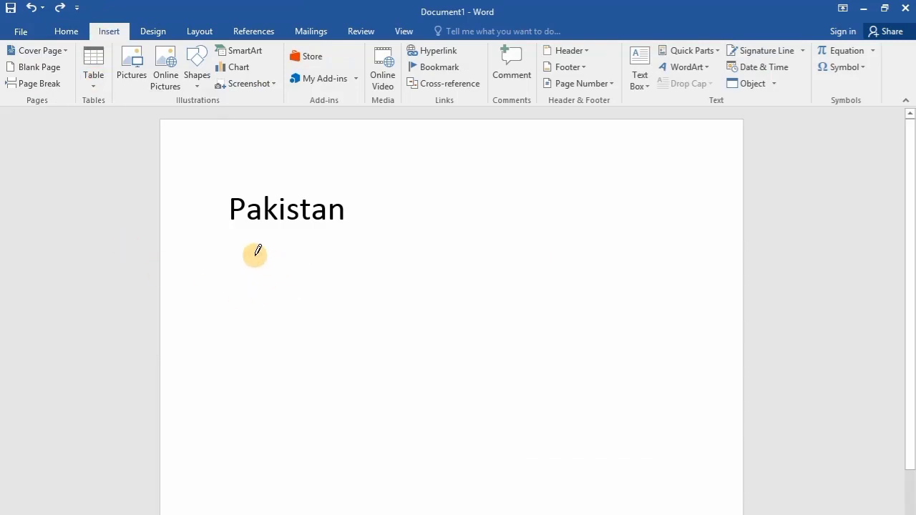
drag(255, 240, 653, 442)
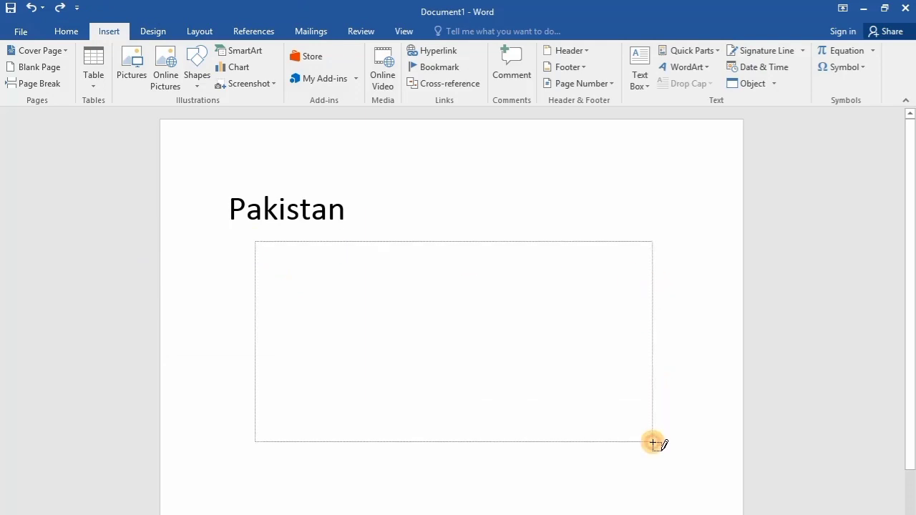
drag(251, 293, 637, 294)
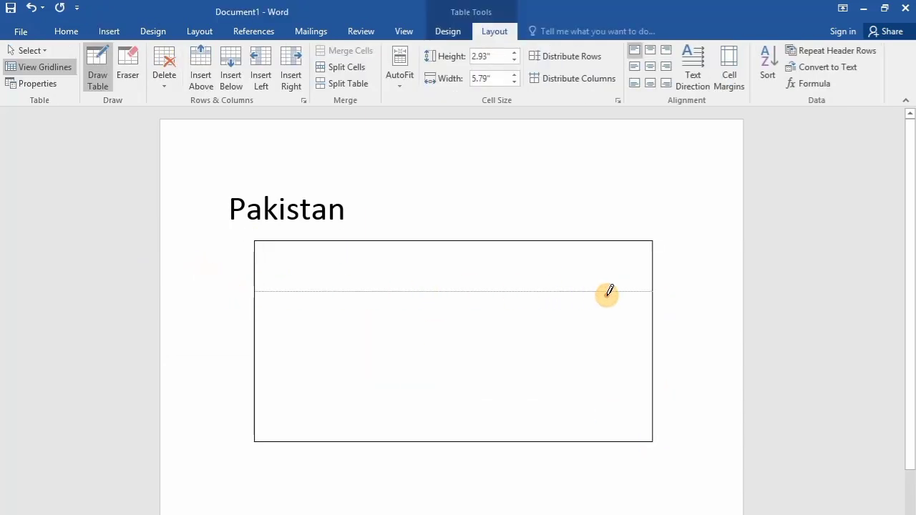
drag(368, 259, 369, 440)
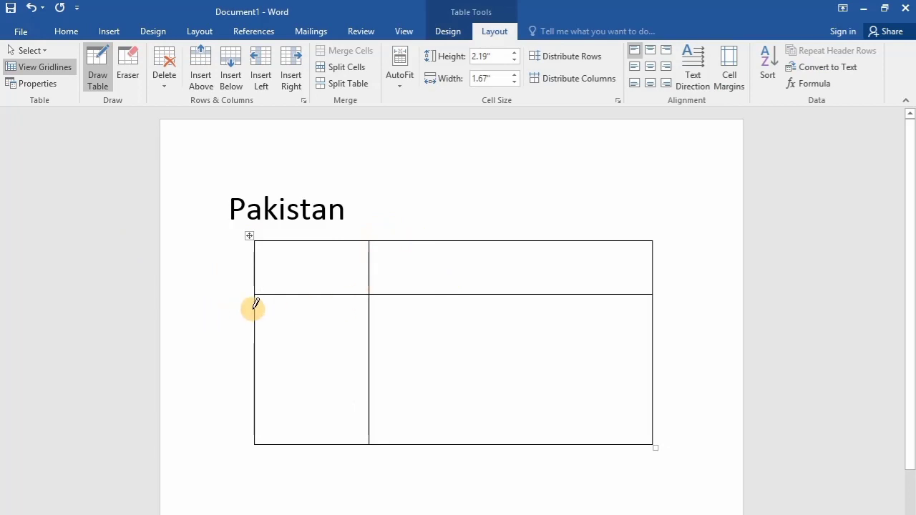
drag(255, 338, 594, 335)
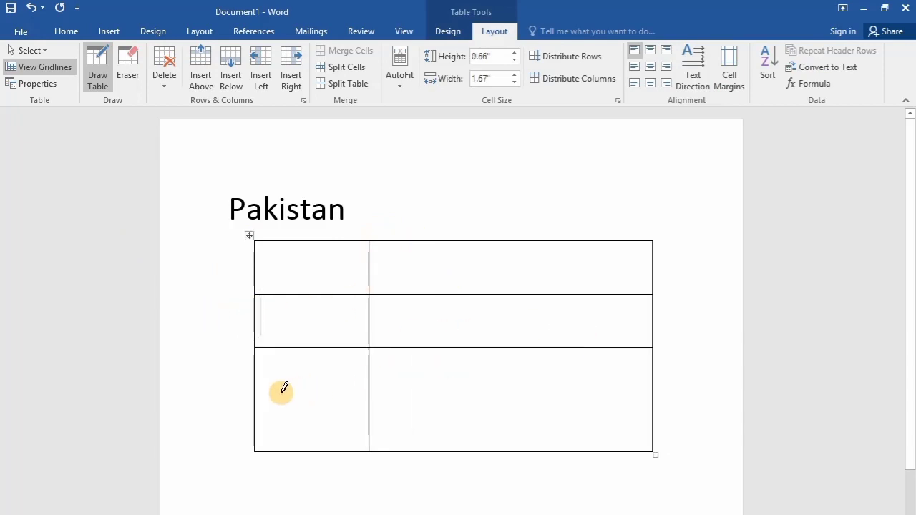
drag(255, 395, 620, 395)
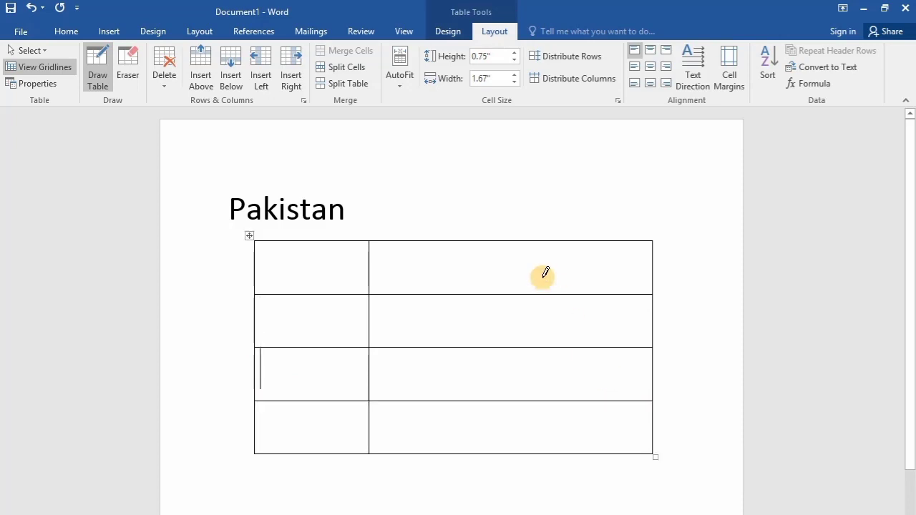
drag(499, 242, 499, 452)
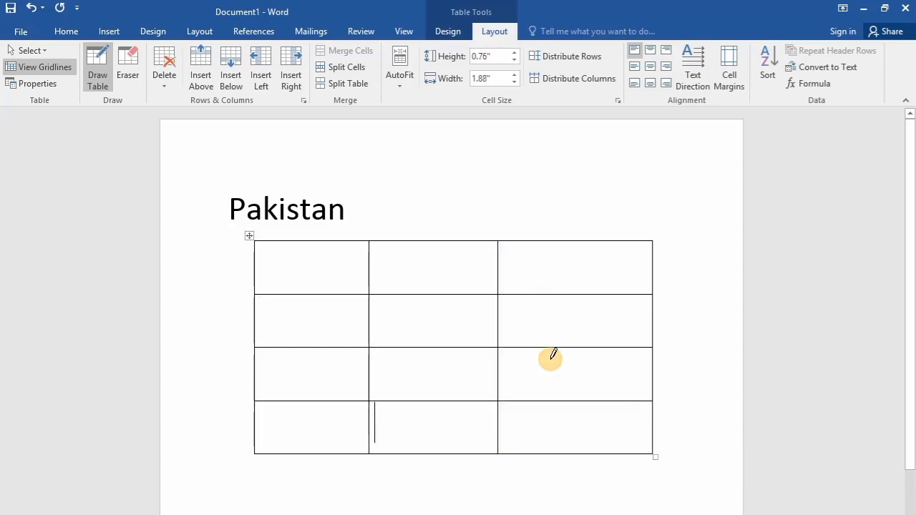
Step: Start inserting a picture, browsing Desktop, Pictures and then a local disk drive
click(107, 29)
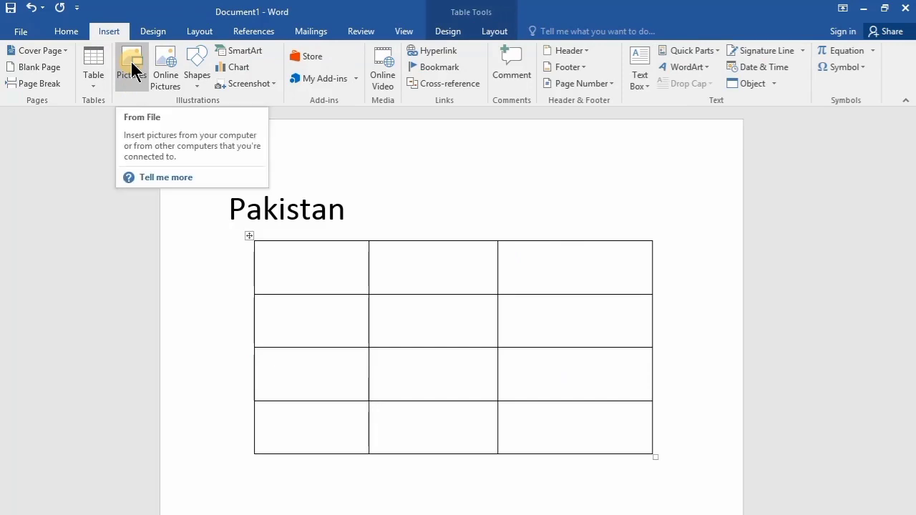
click(131, 62)
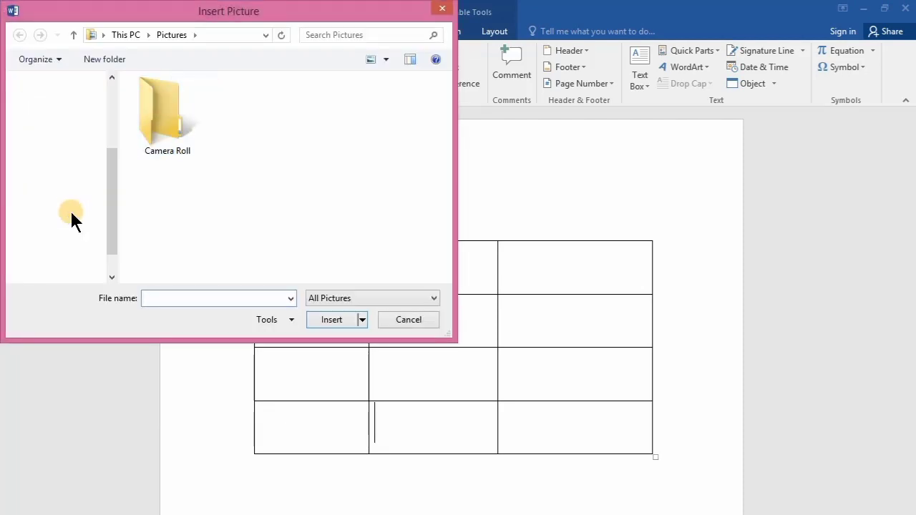
click(62, 108)
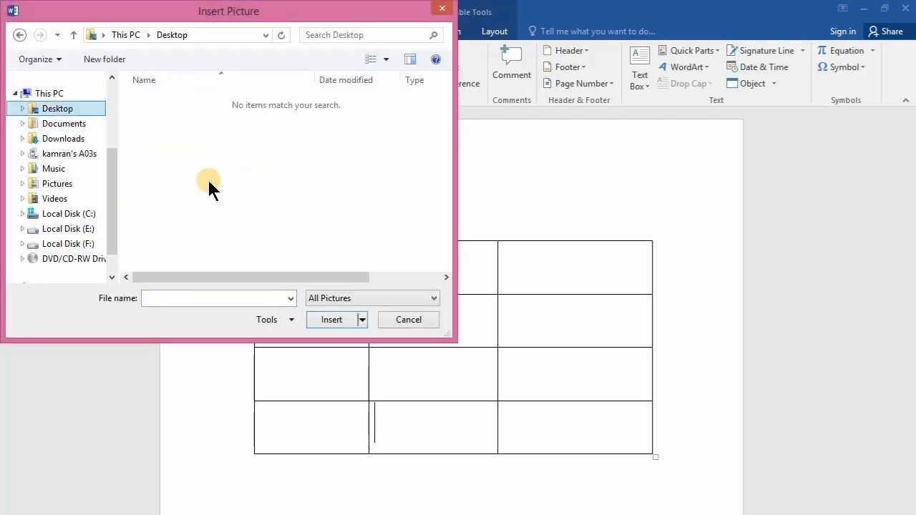
click(56, 183)
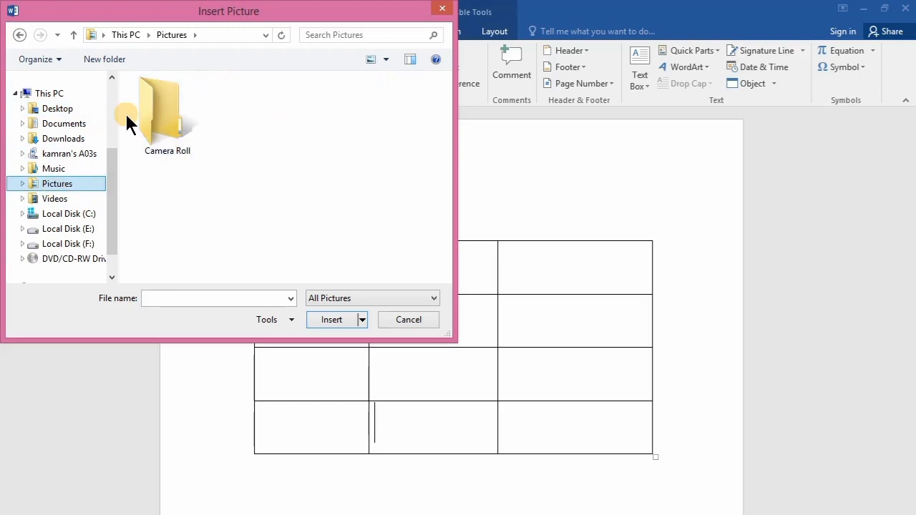
click(79, 229)
Step: Browse to C:\Windows\Web\Wallpaper\Flowers and insert img7 into the table's bottom row
click(78, 217)
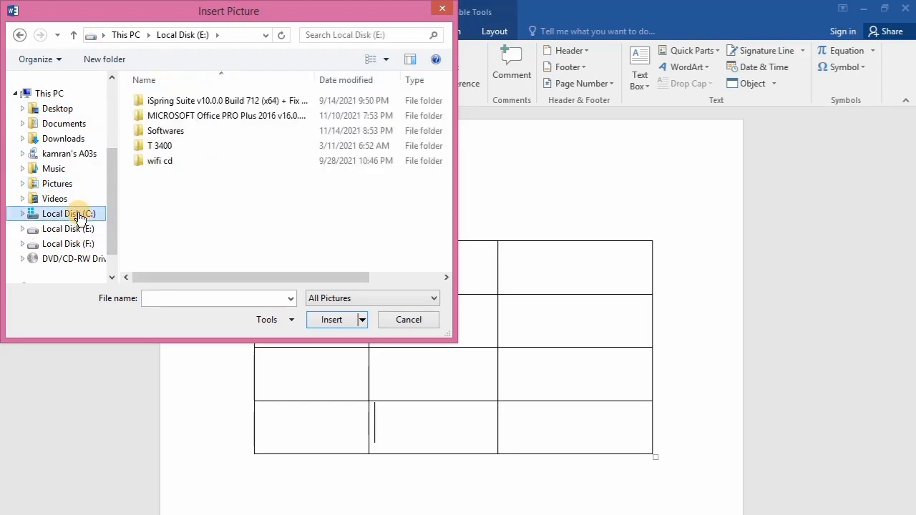
double_click(153, 177)
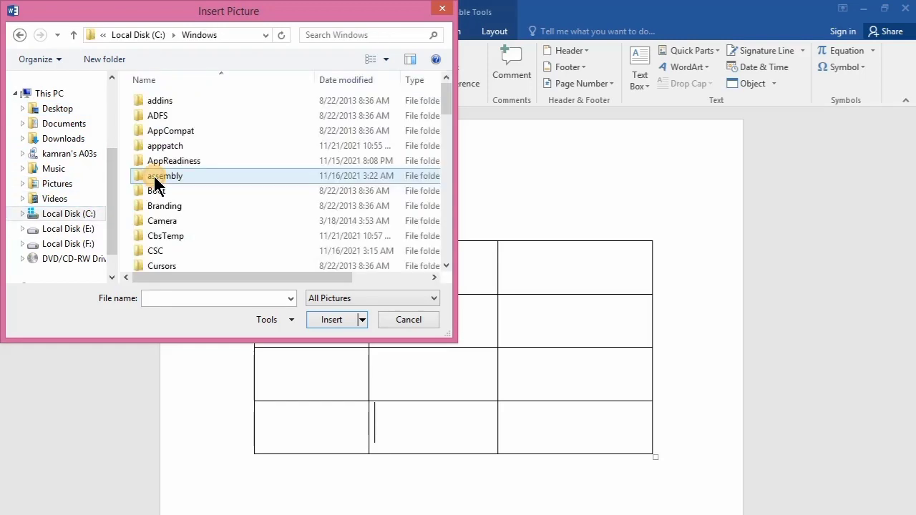
scroll(167, 235, down, 10)
scroll(187, 201, down, 9)
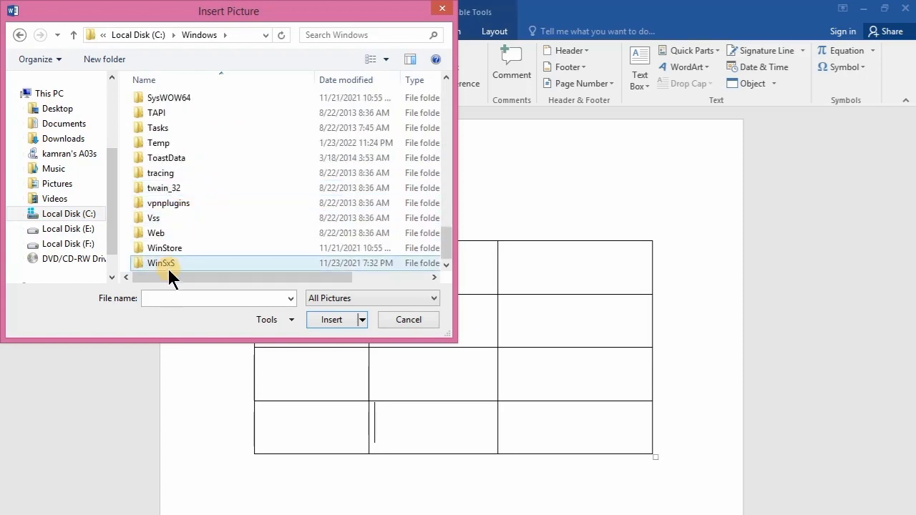
click(169, 186)
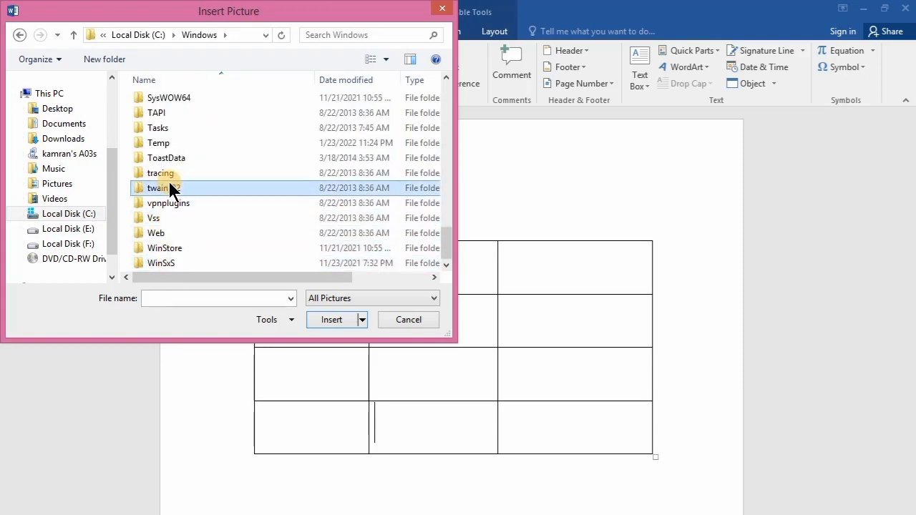
double_click(175, 229)
double_click(179, 118)
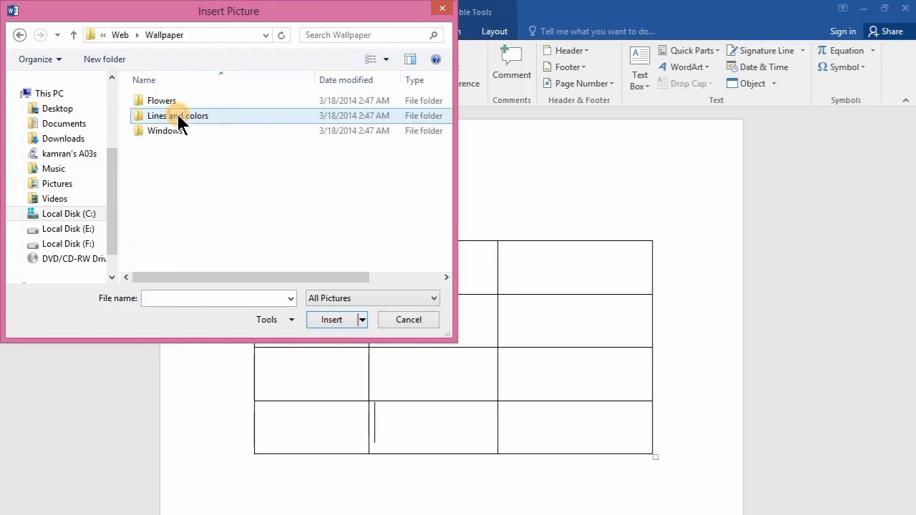
double_click(179, 103)
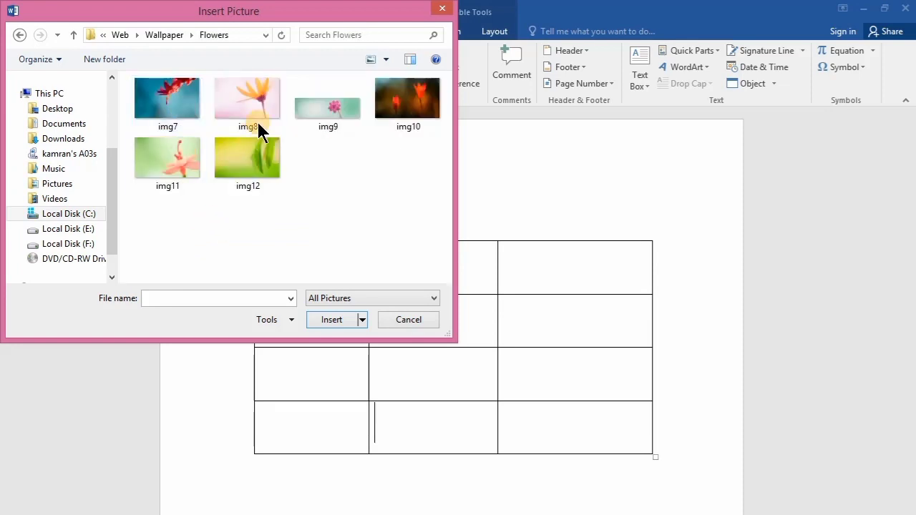
double_click(163, 100)
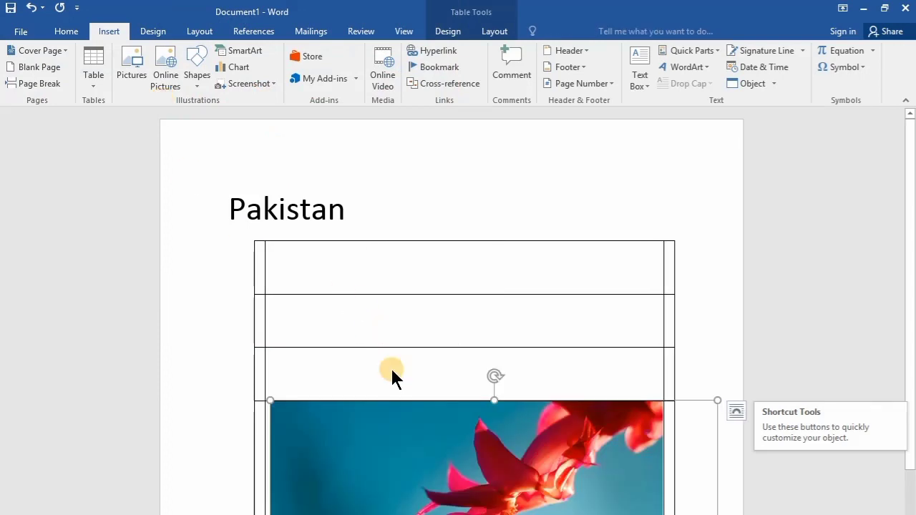
Step: Deselect the flower picture and undo twice to remove it and the drawn table
click(523, 418)
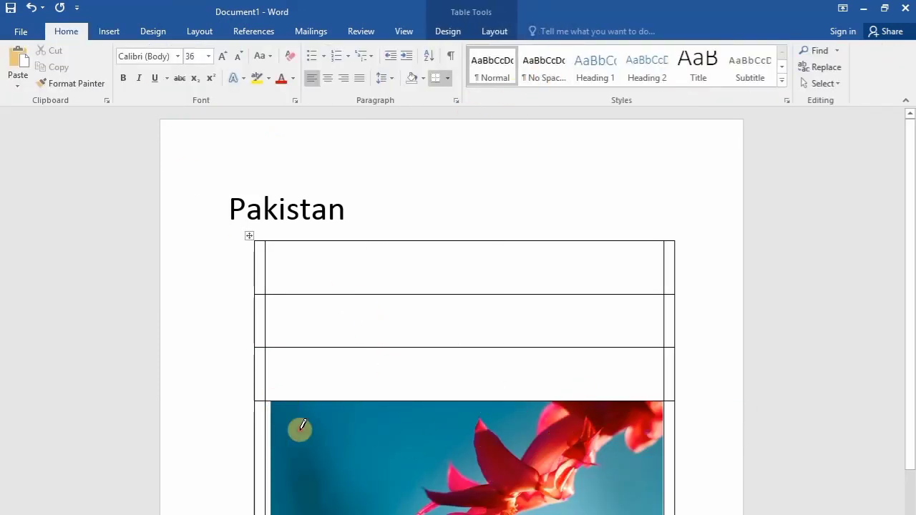
click(108, 31)
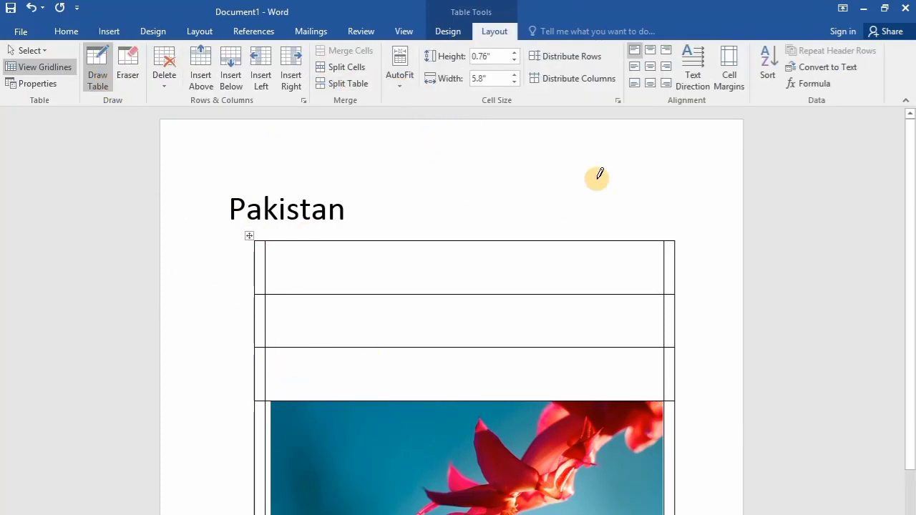
click(80, 34)
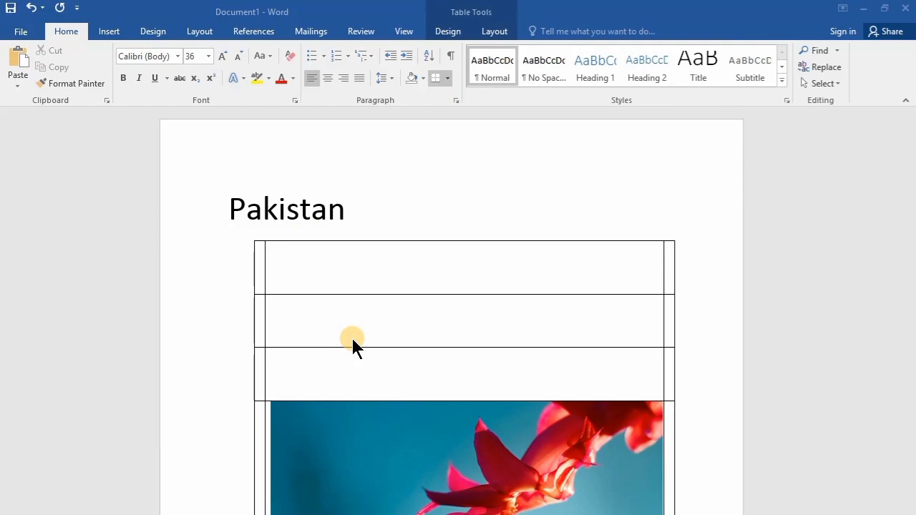
key(ctrl+z)
key(ctrl+z)
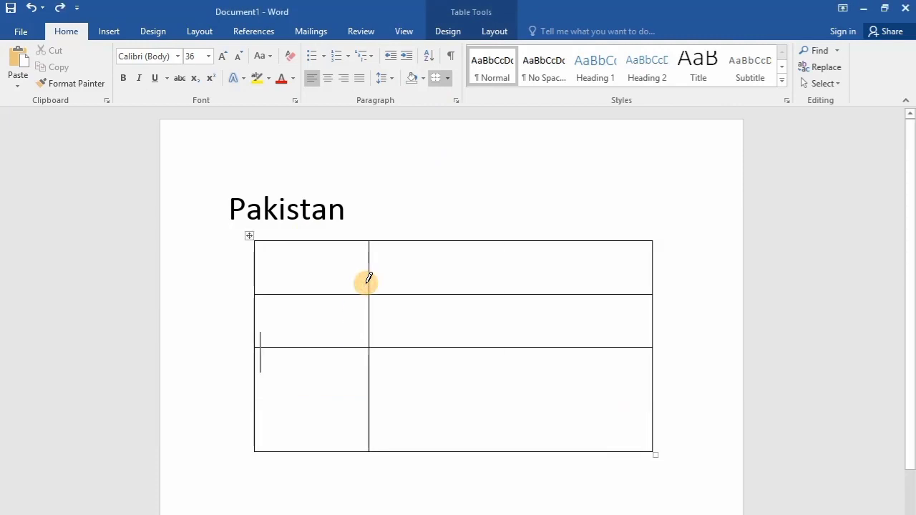
key(ctrl+z)
key(ctrl+z)
key(ctrl+z)
key(ctrl+z)
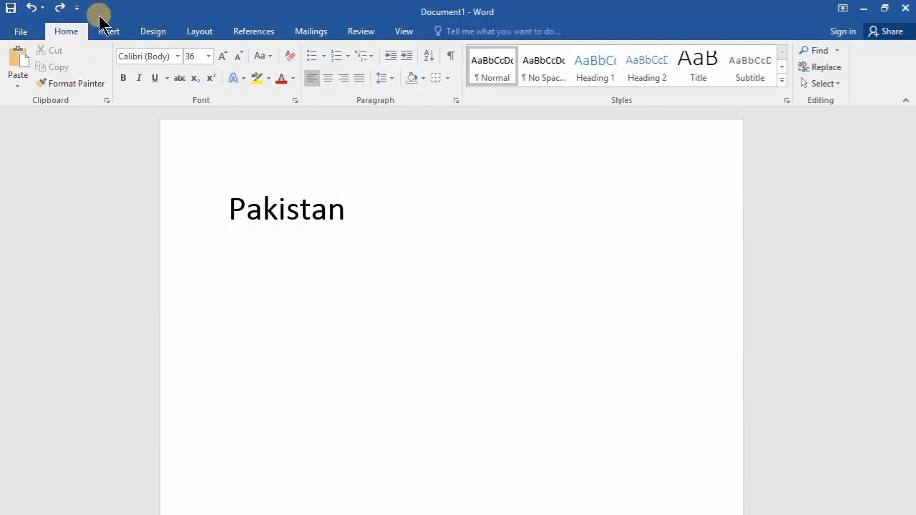
Step: Insert the img12 leaf picture below Pakistan and shrink it to a smaller size
click(106, 31)
click(140, 63)
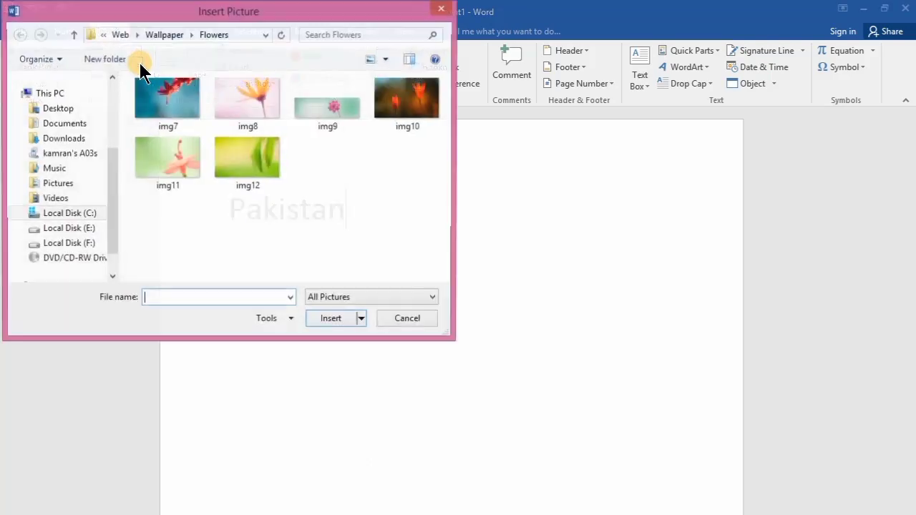
click(251, 170)
double_click(250, 169)
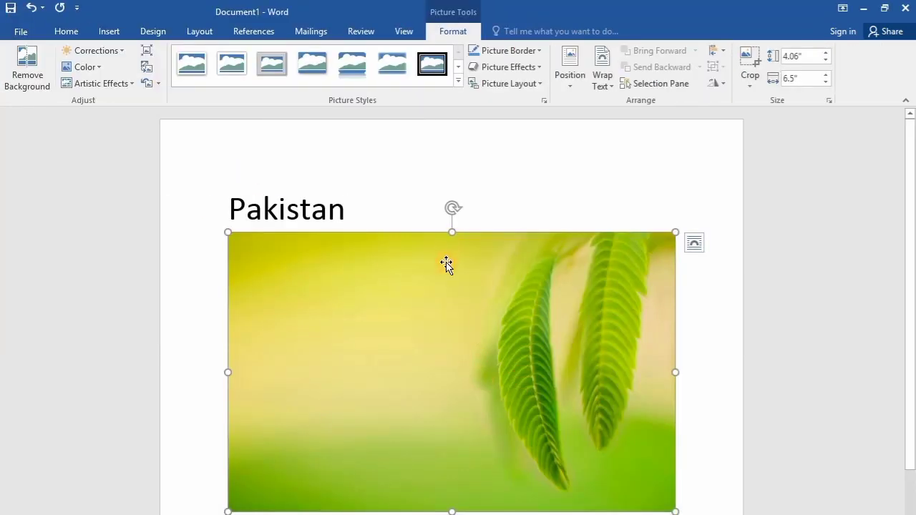
drag(675, 510, 502, 403)
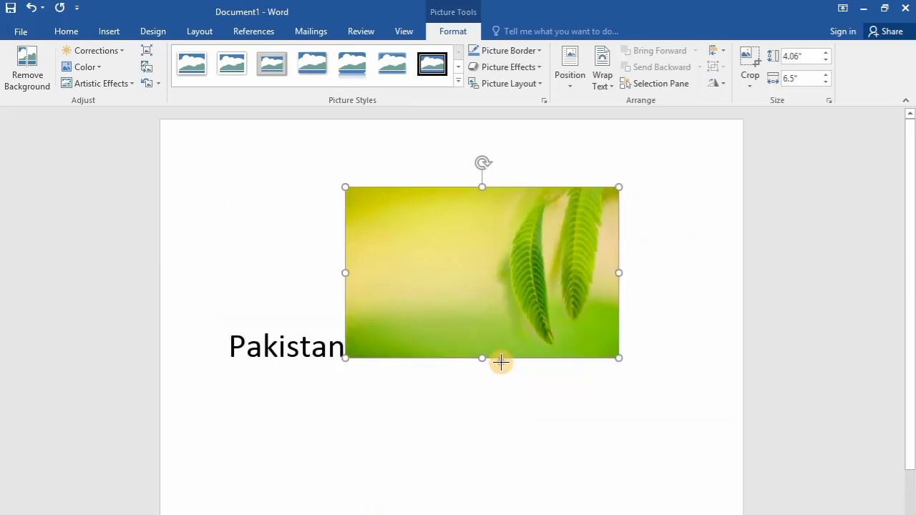
Step: Set the leaf photo to square text wrapping and move it right so Pakistan sits below
click(571, 86)
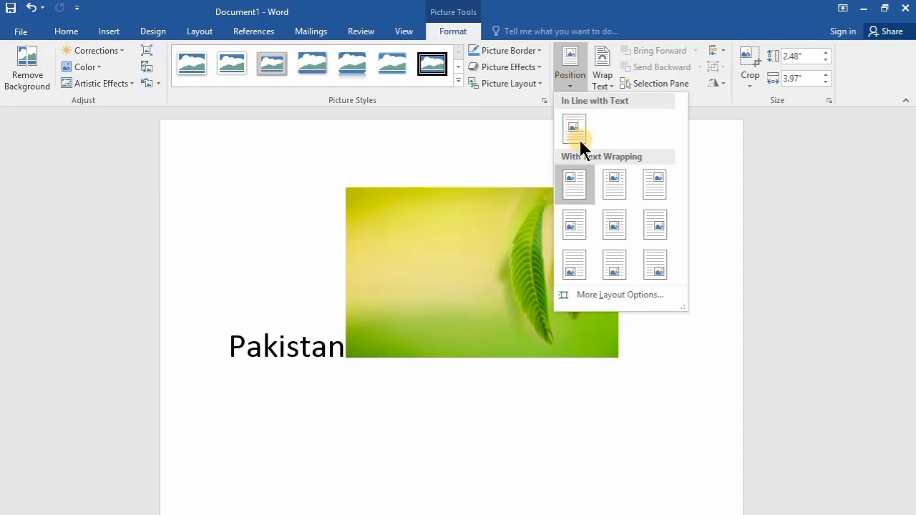
click(602, 82)
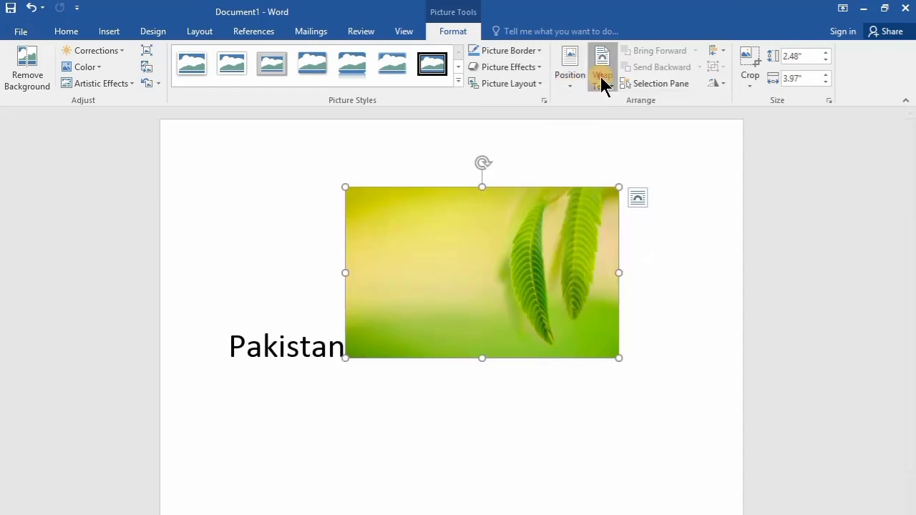
click(602, 83)
click(613, 117)
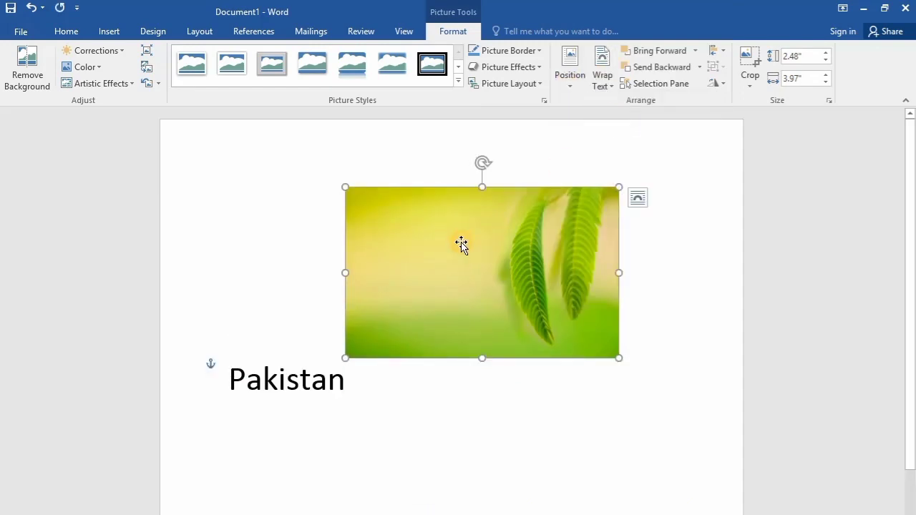
drag(461, 244, 351, 269)
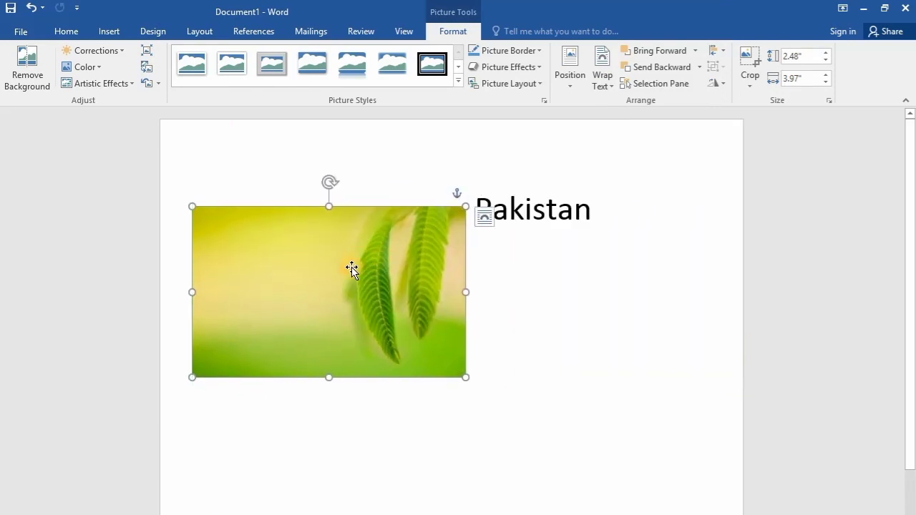
drag(352, 268, 487, 262)
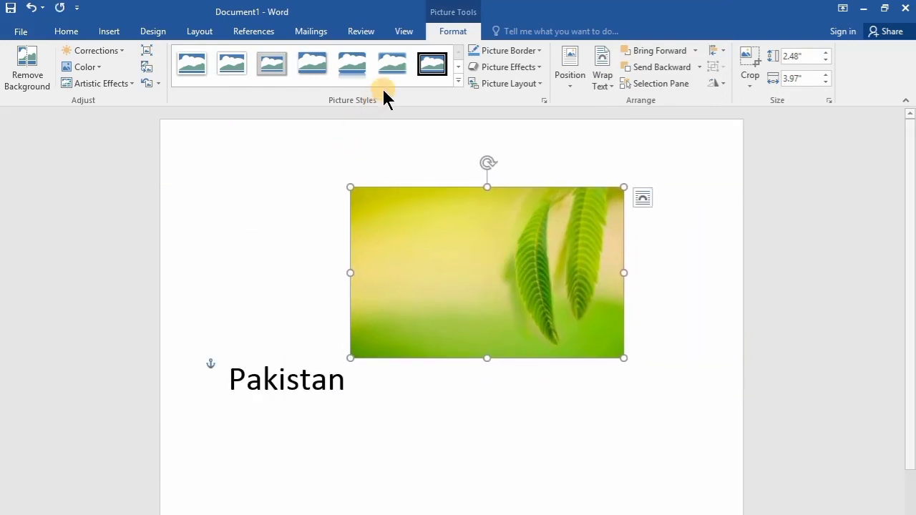
Step: Apply the black-framed reflection picture style to the leaf photo and move it under Pakistan
click(459, 83)
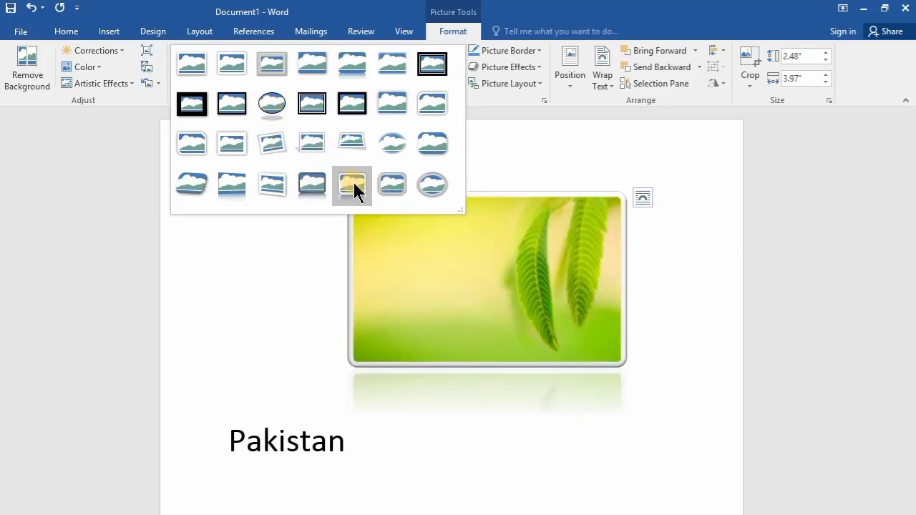
click(354, 184)
click(437, 272)
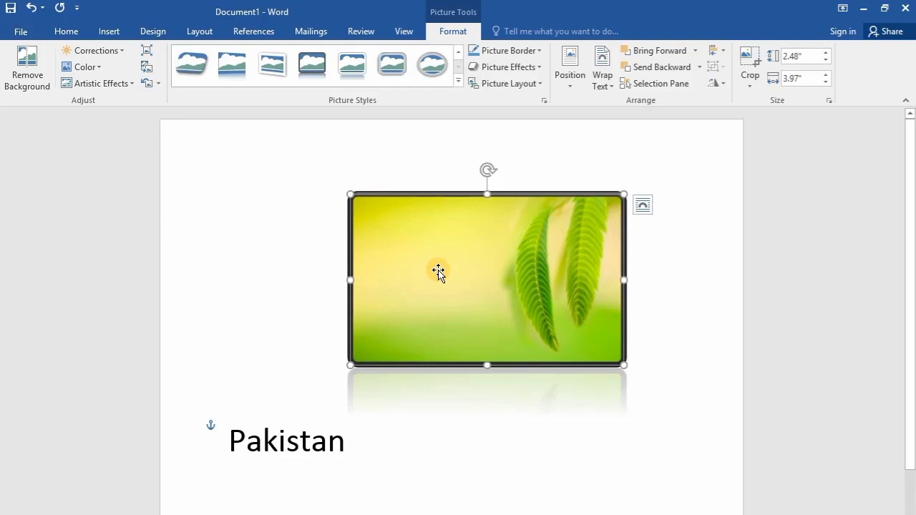
mouse_move(437, 282)
mouse_down()
mouse_move(451, 334)
mouse_move(320, 346)
mouse_move(324, 335)
mouse_up()
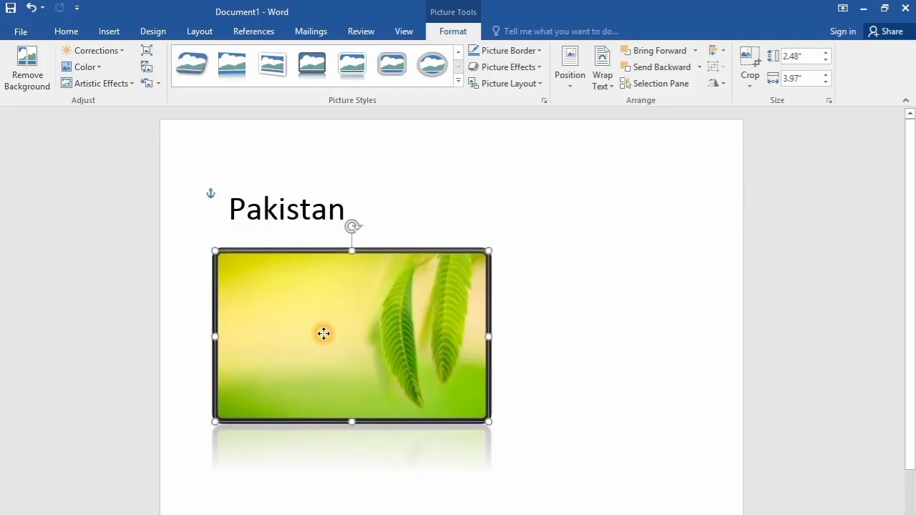
Step: Draw a rectangle right of the Pakistan heading, sized 1.22 by 1.55 inches
click(102, 30)
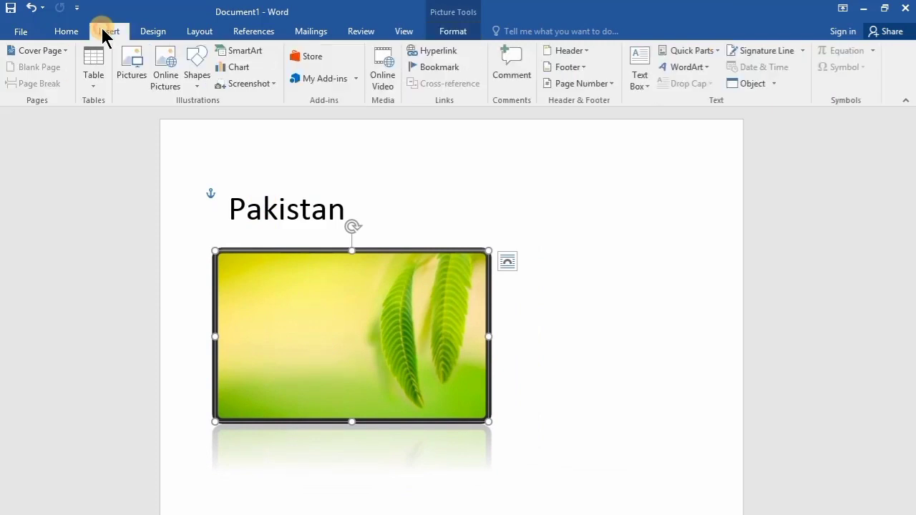
click(194, 74)
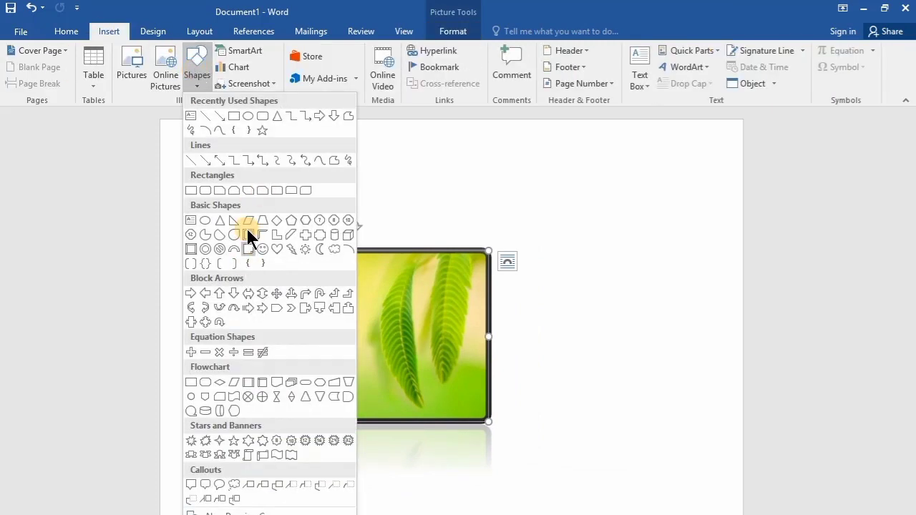
click(233, 115)
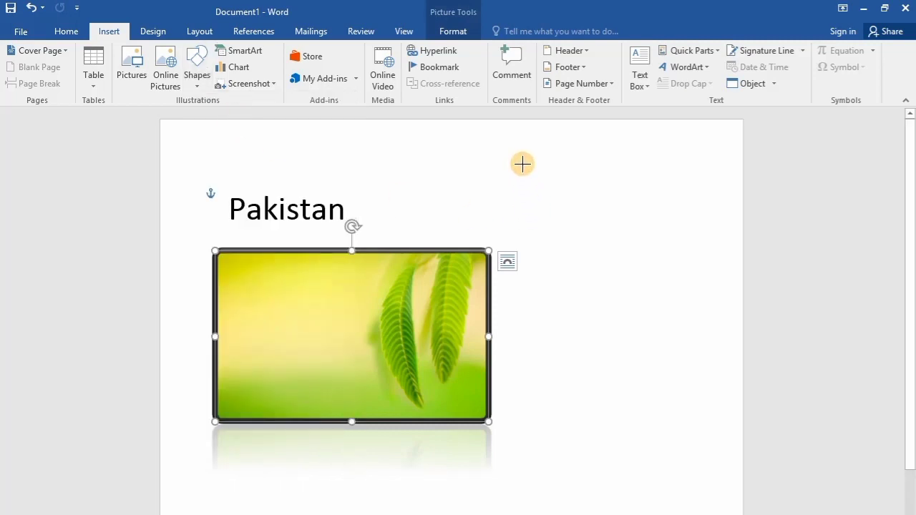
mouse_move(522, 164)
mouse_down()
mouse_move(644, 293)
mouse_move(630, 245)
mouse_up()
drag(583, 217, 575, 230)
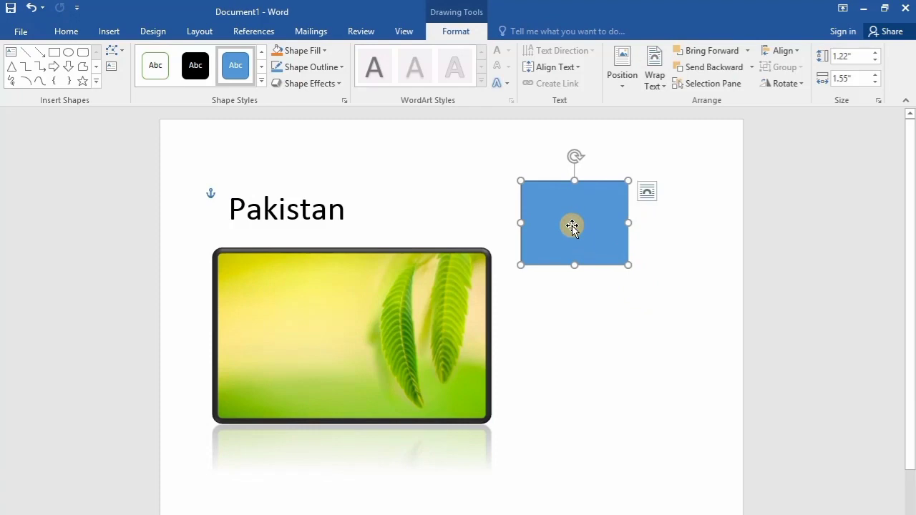
Step: Give the rectangle a solid orange shape style
click(261, 82)
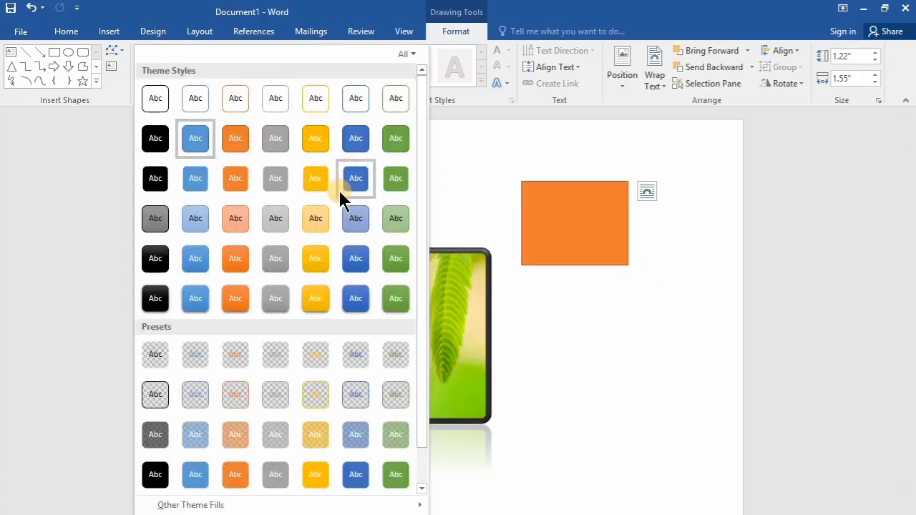
click(235, 138)
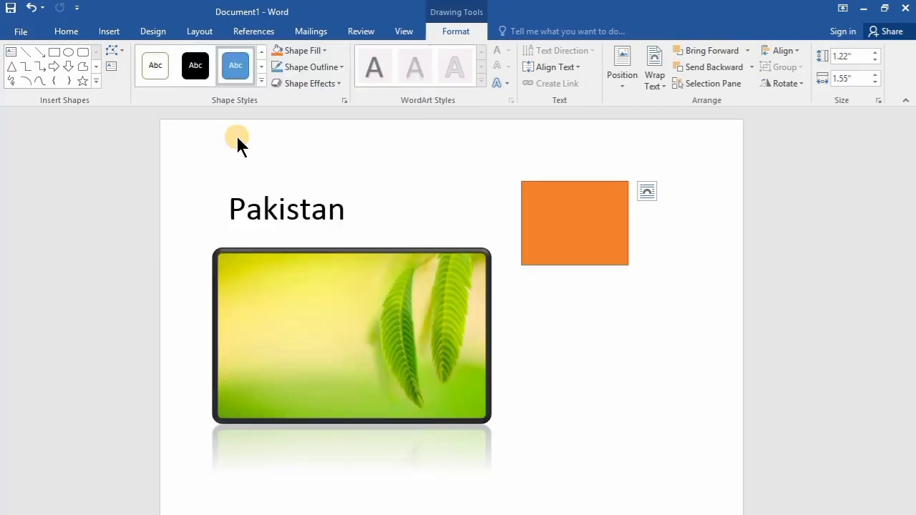
click(577, 223)
right_click(574, 219)
Step: Type 'Class DIT' inside the orange rectangle and enlarge the text with Grow Font
click(604, 297)
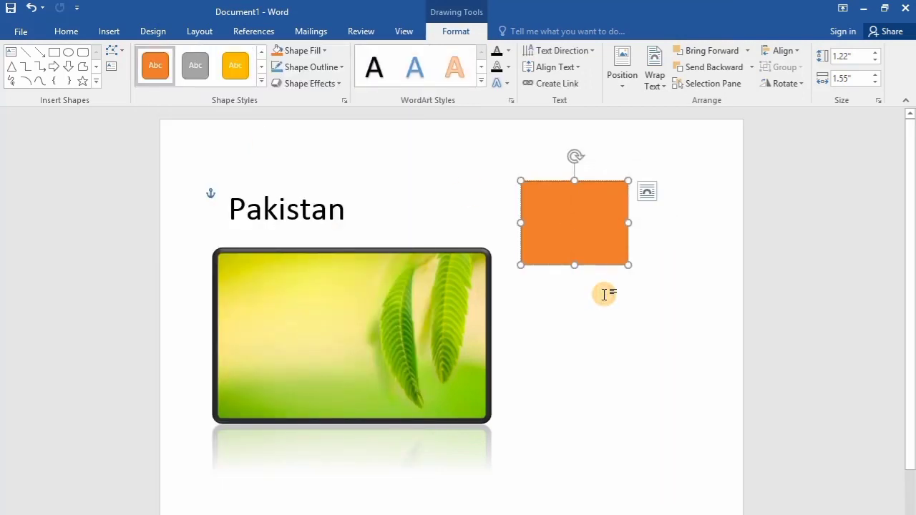
text(Class )
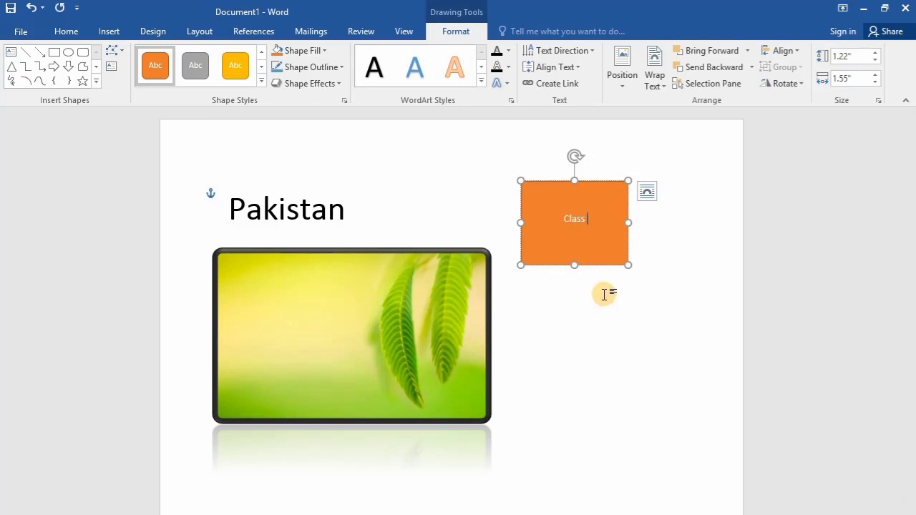
text(DIT)
key(ctrl+a)
click(63, 33)
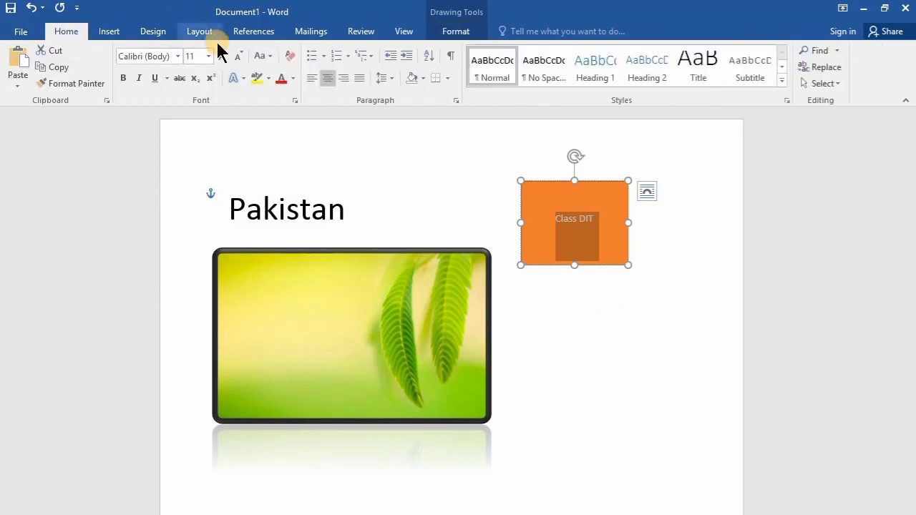
click(225, 56)
click(226, 56)
click(226, 56)
click(225, 56)
click(226, 56)
click(226, 56)
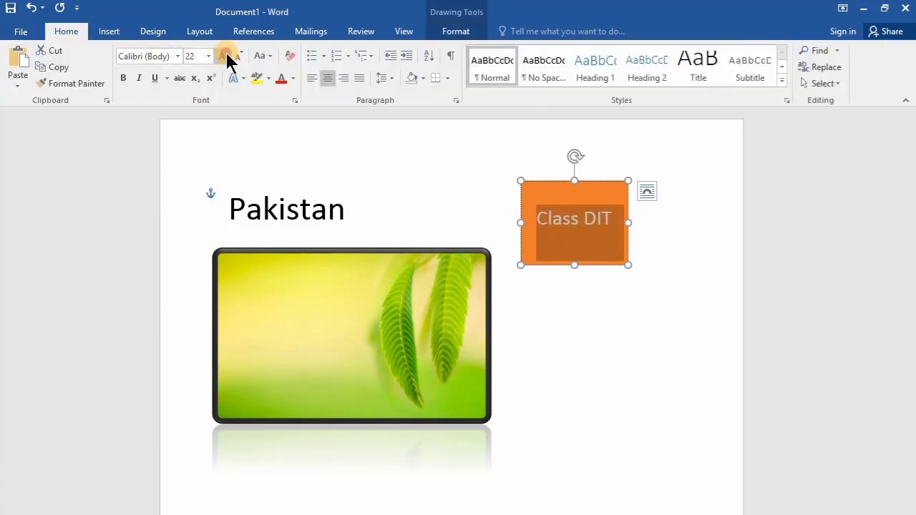
click(225, 56)
click(225, 56)
click(564, 335)
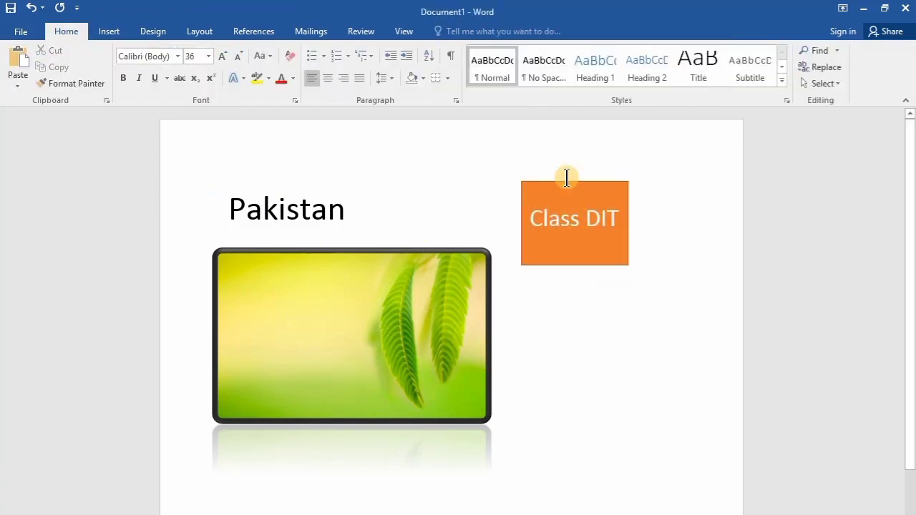
Step: Move the Class DIT box up beside the Pakistan heading and deselect it
drag(566, 179, 397, 138)
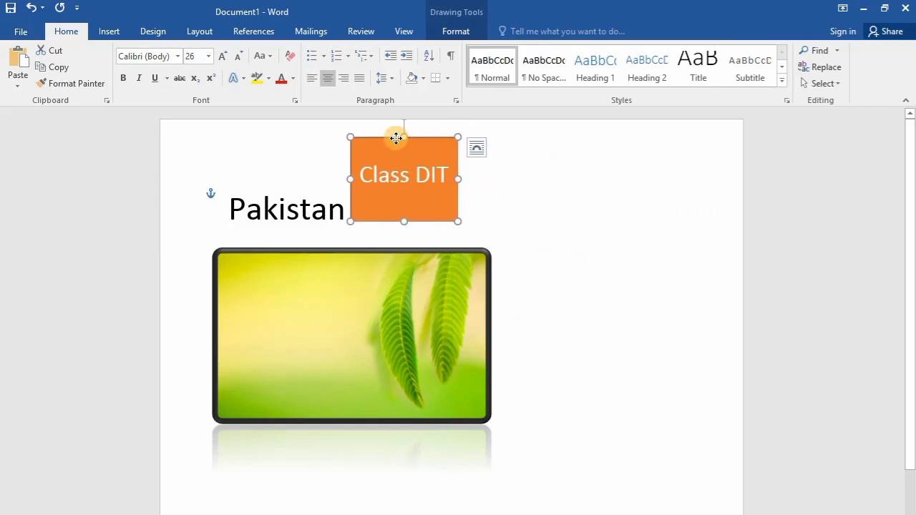
click(512, 189)
click(114, 31)
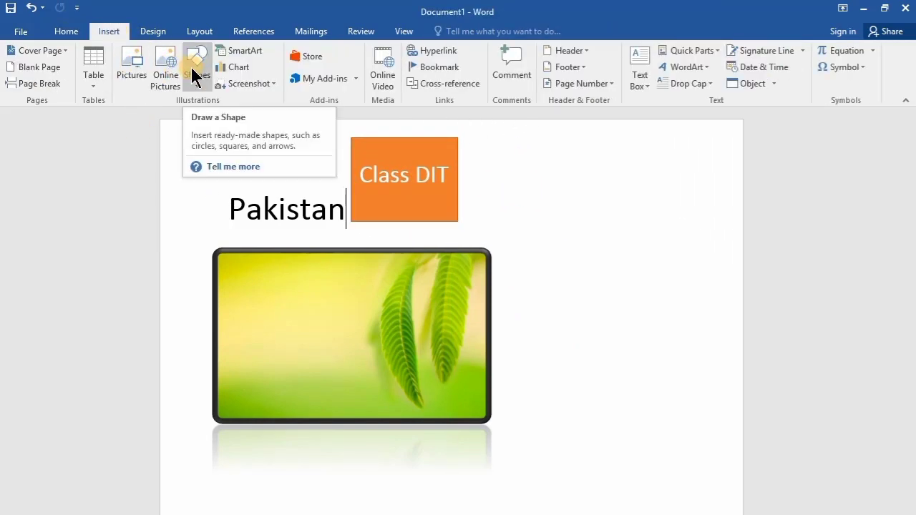
Step: Insert a Vertical Box List SmartArt below the photo and type 'dfvfdx' into its first box
click(244, 51)
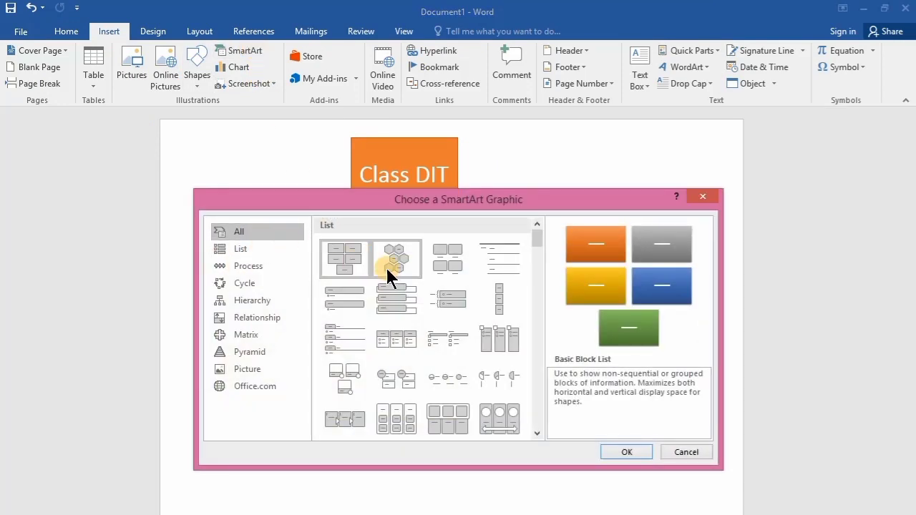
click(388, 258)
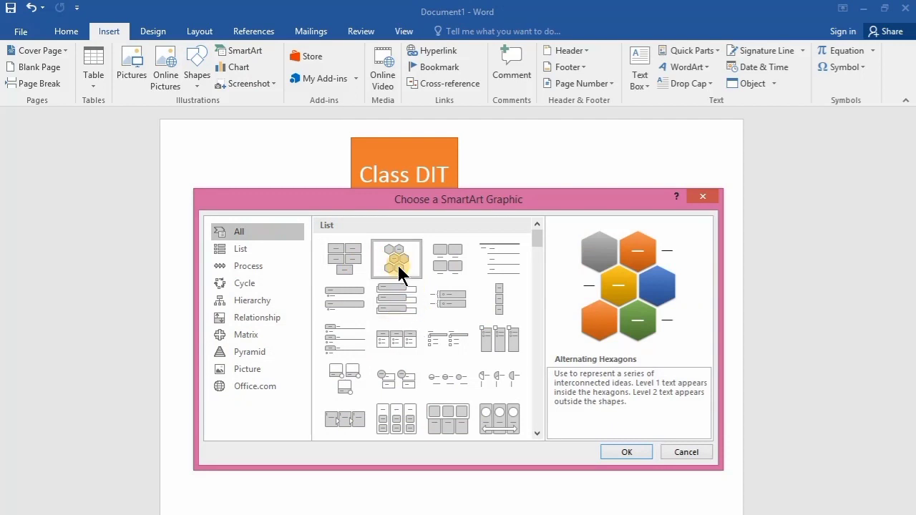
click(395, 300)
click(632, 452)
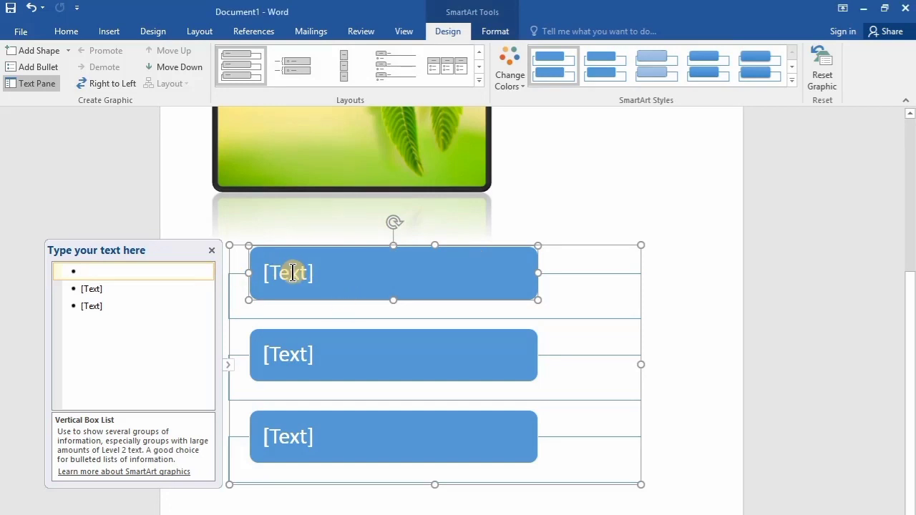
text(dfvfdx)
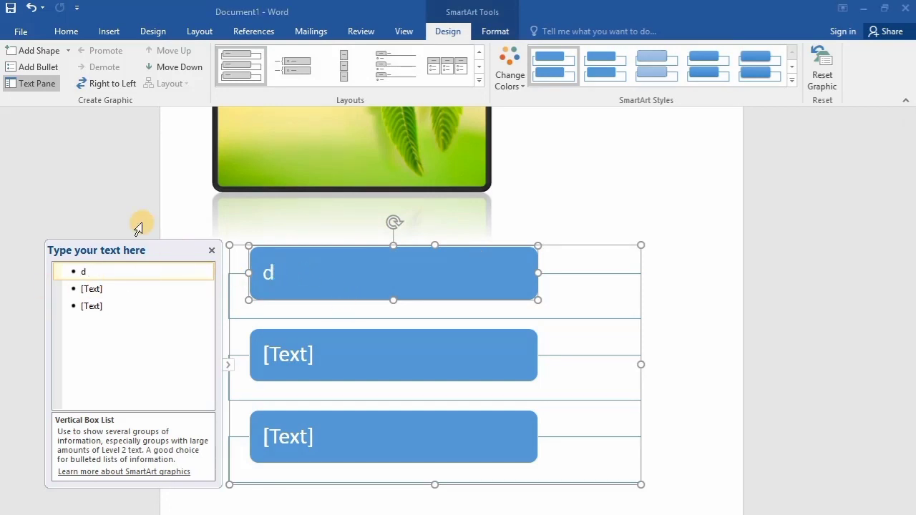
click(114, 32)
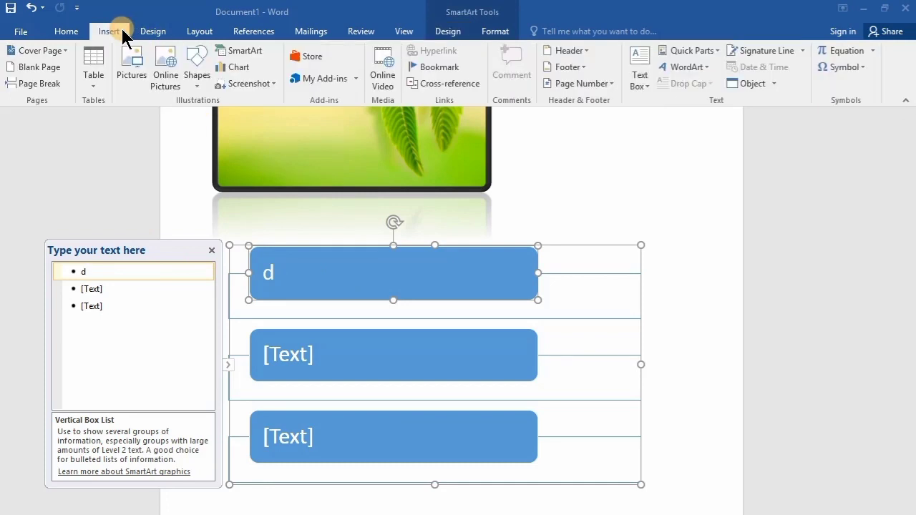
Step: Insert a clustered column chart below the photo, then close its data sheet window
click(240, 69)
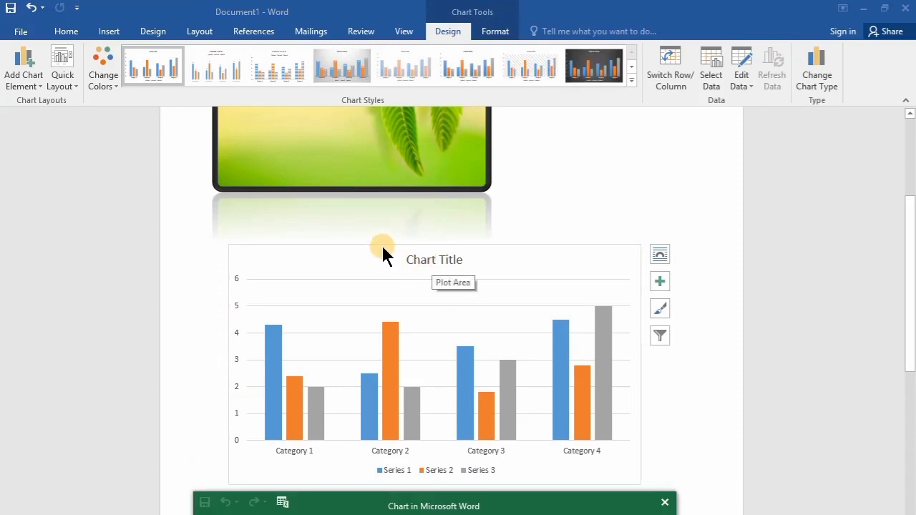
click(441, 262)
click(443, 333)
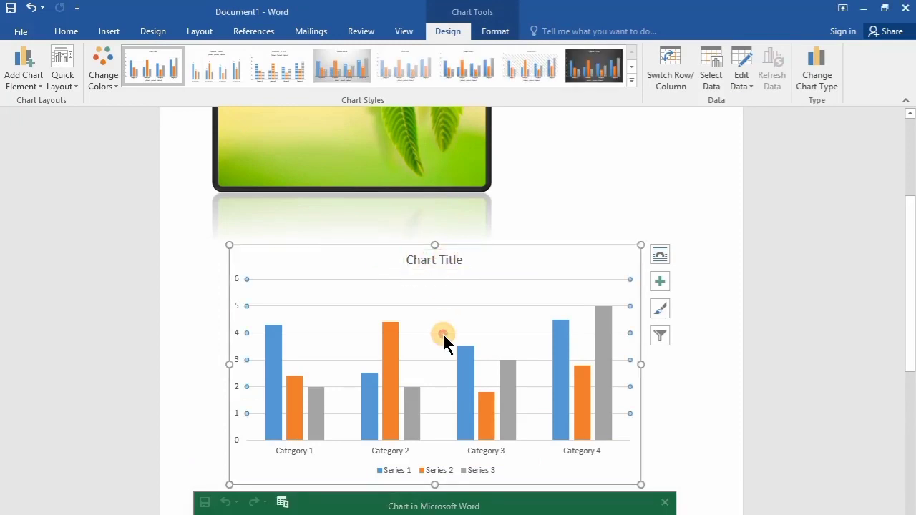
click(108, 31)
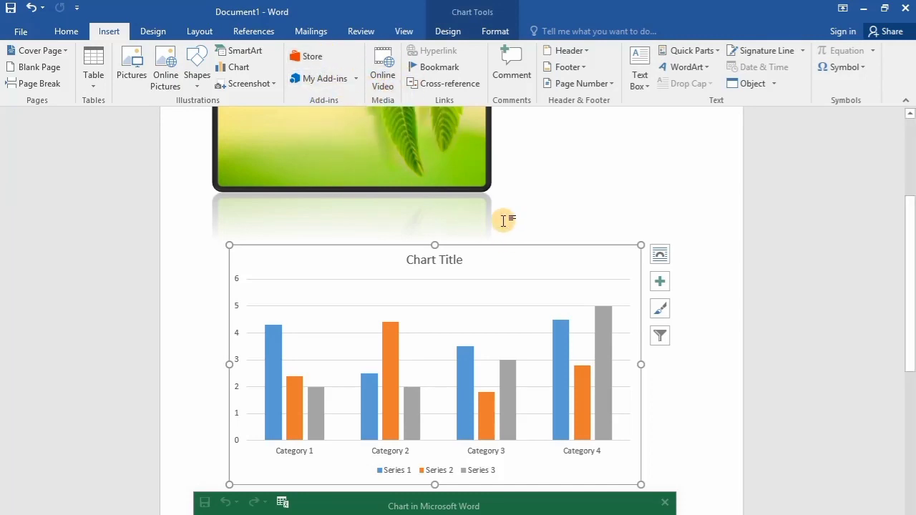
click(373, 239)
Step: Undo the chart and the rectangle's Class DIT text and orange fill, then delete the rectangle
key(ctrl+z)
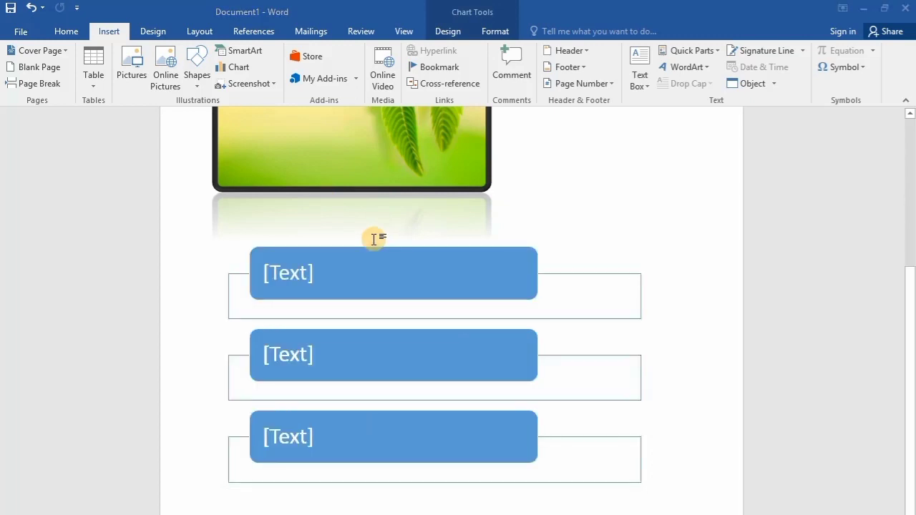
key(ctrl+z)
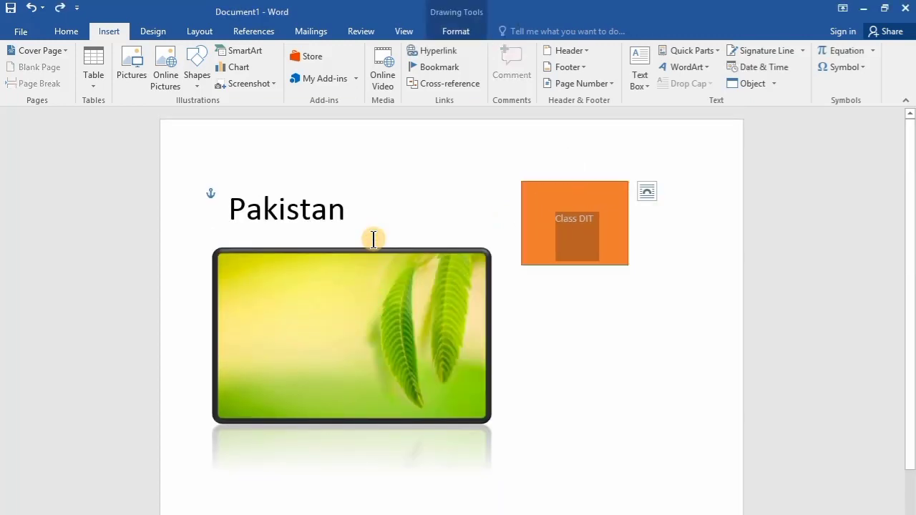
key(ctrl+z)
key(ctrl+z)
click(154, 27)
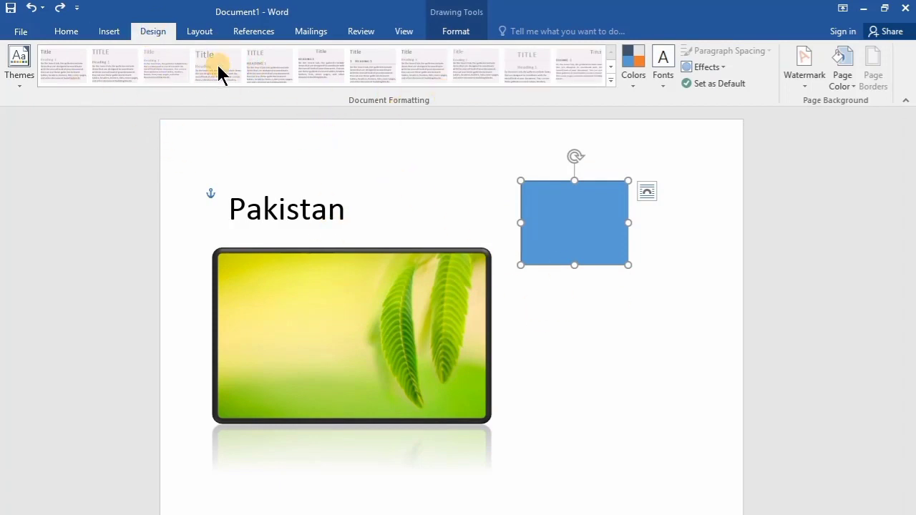
click(192, 32)
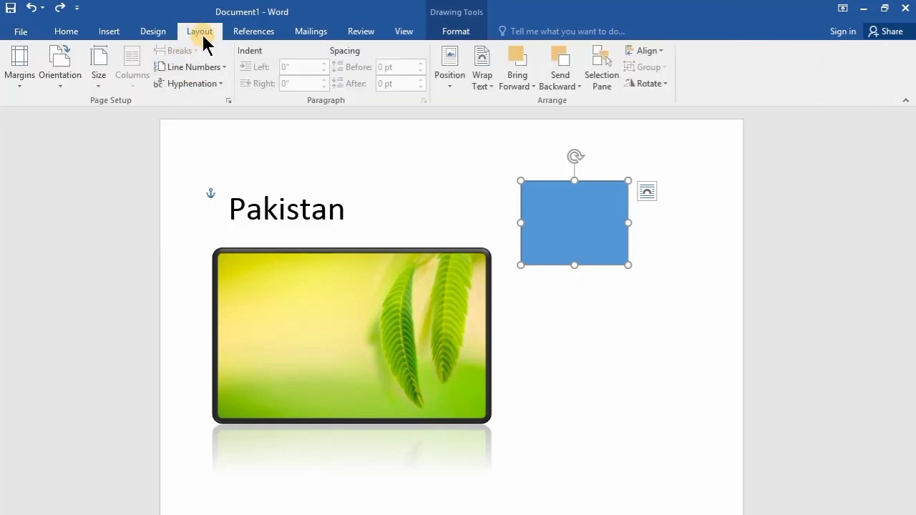
key(Delete)
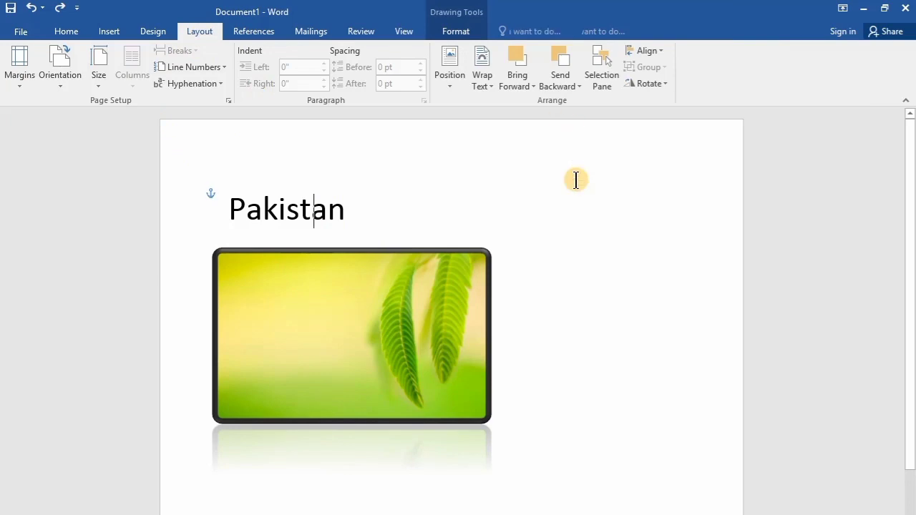
click(576, 180)
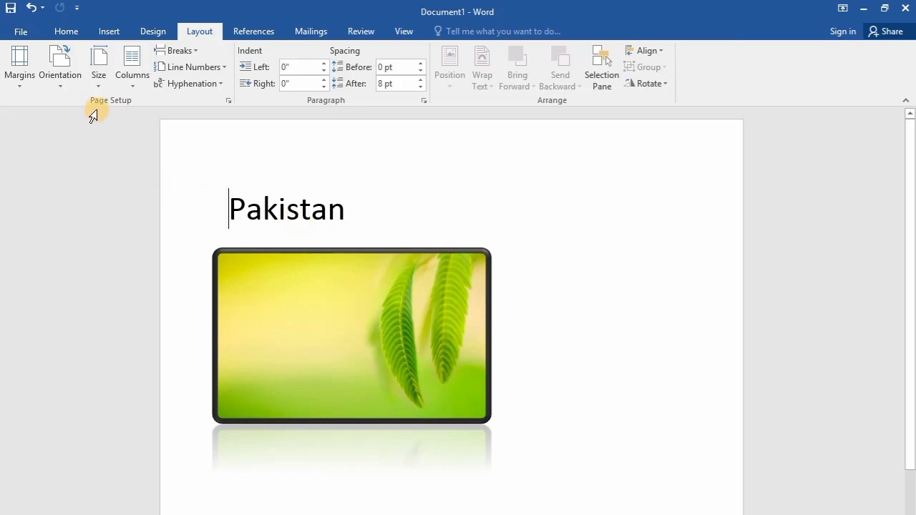
Step: Change the paper size to A4 and leave the page in portrait orientation
click(102, 78)
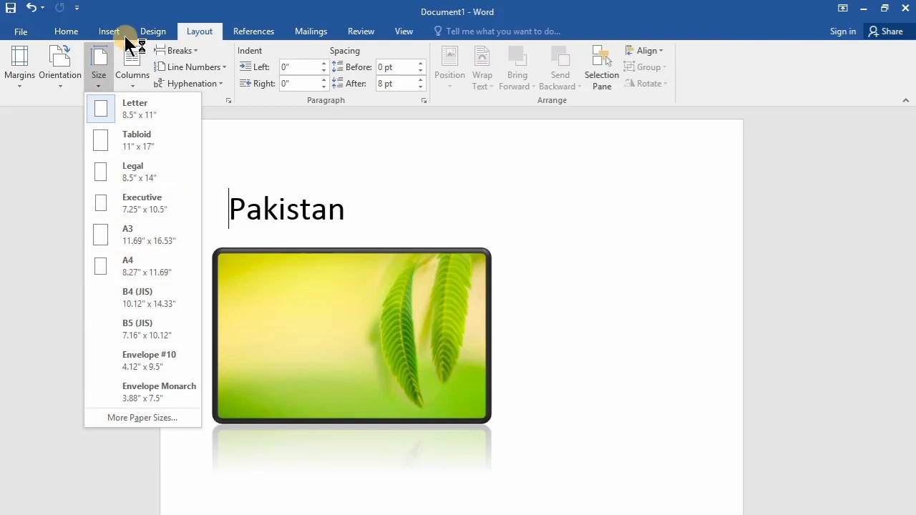
click(129, 271)
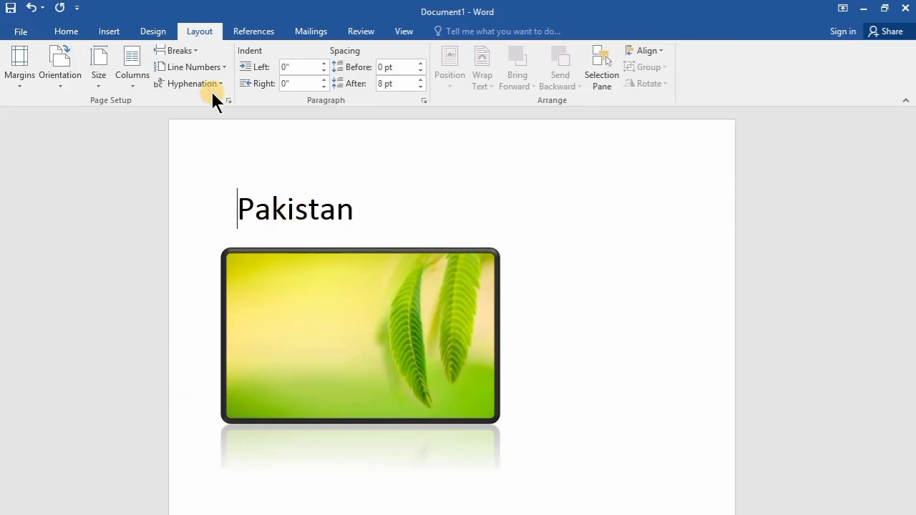
click(57, 75)
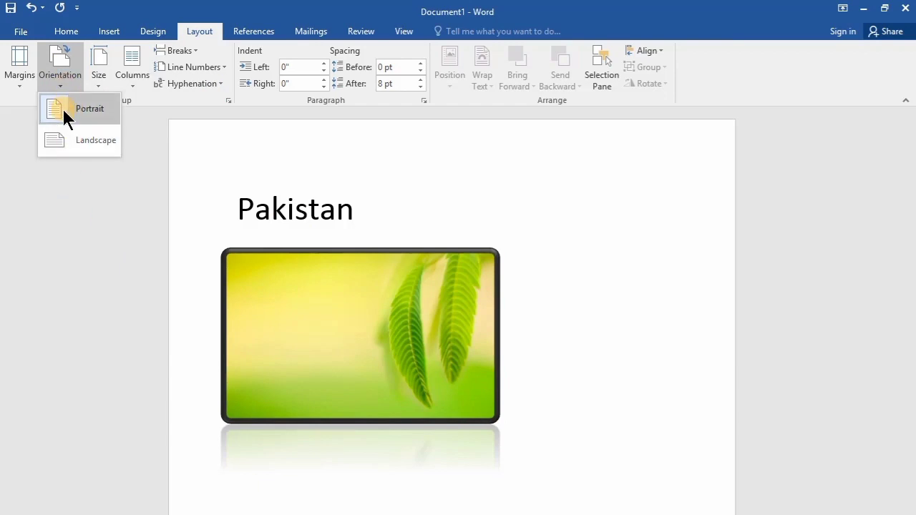
click(63, 114)
click(73, 57)
click(75, 144)
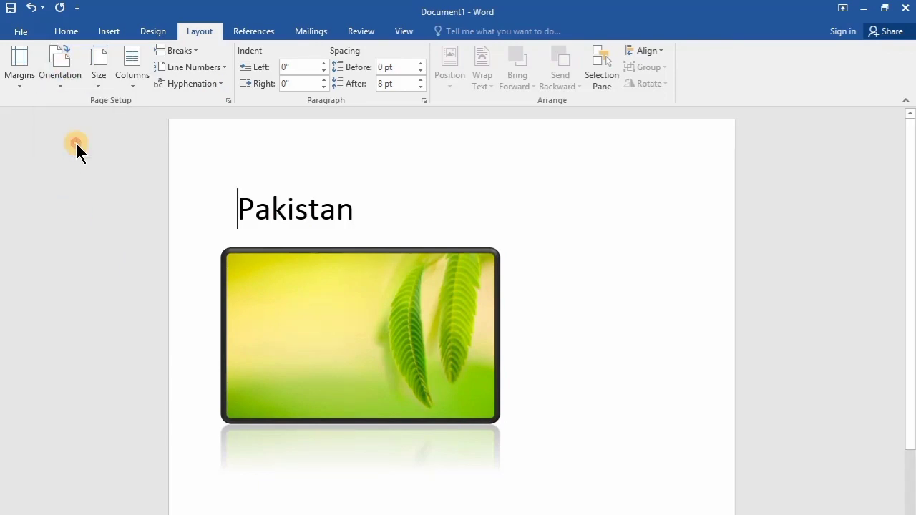
click(66, 81)
click(66, 114)
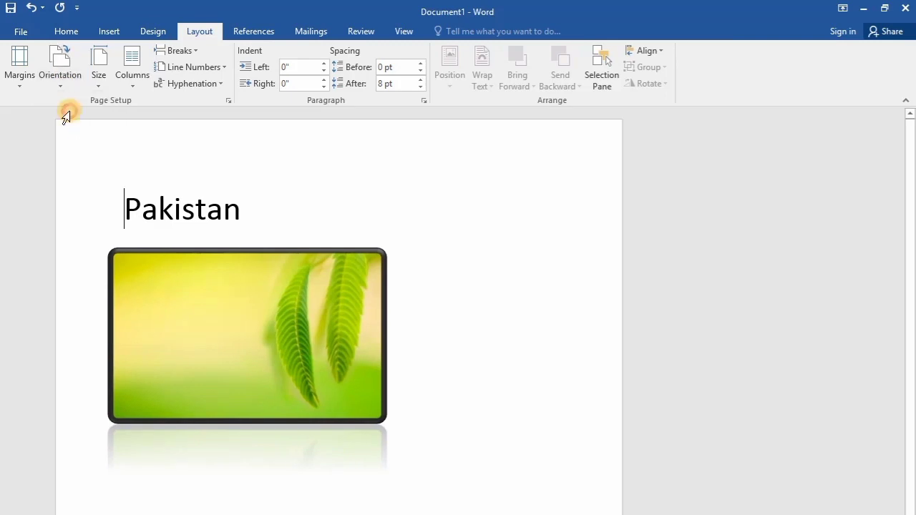
Step: Apply Normal margins, then view Page Setup and close it unchanged
click(22, 68)
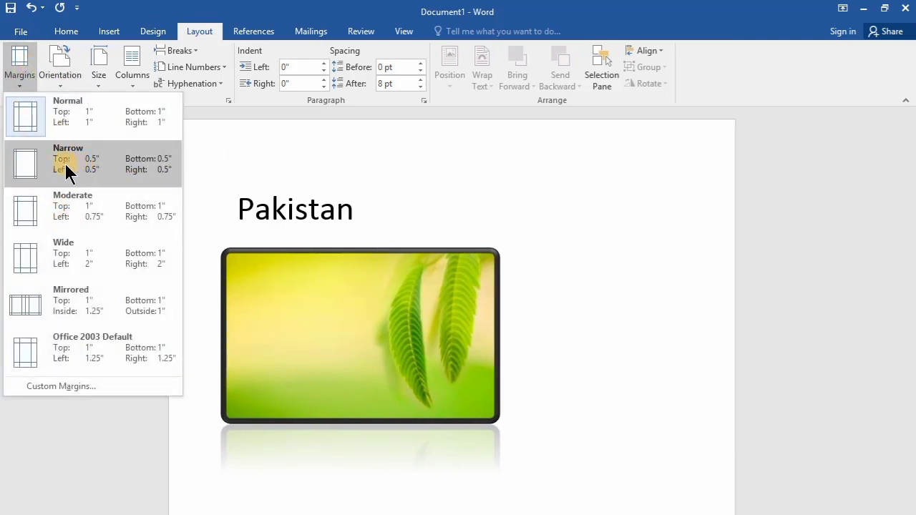
click(62, 122)
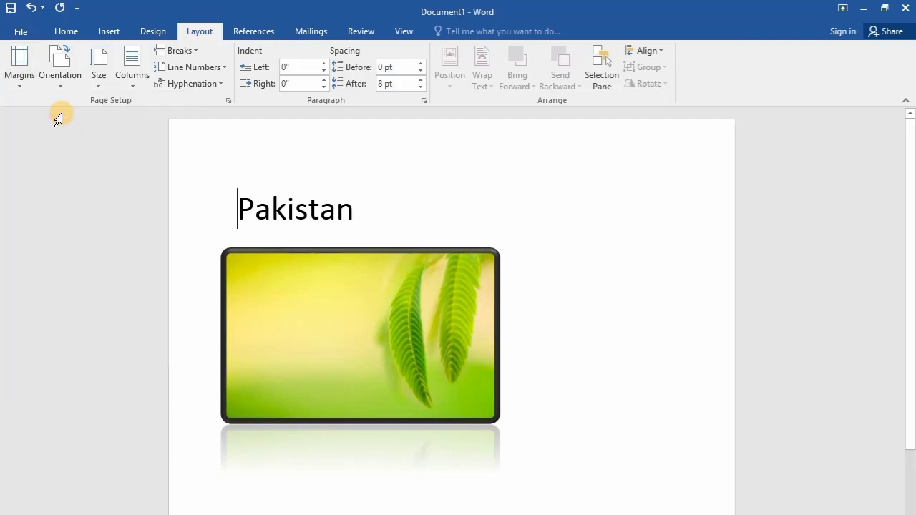
click(22, 61)
click(74, 380)
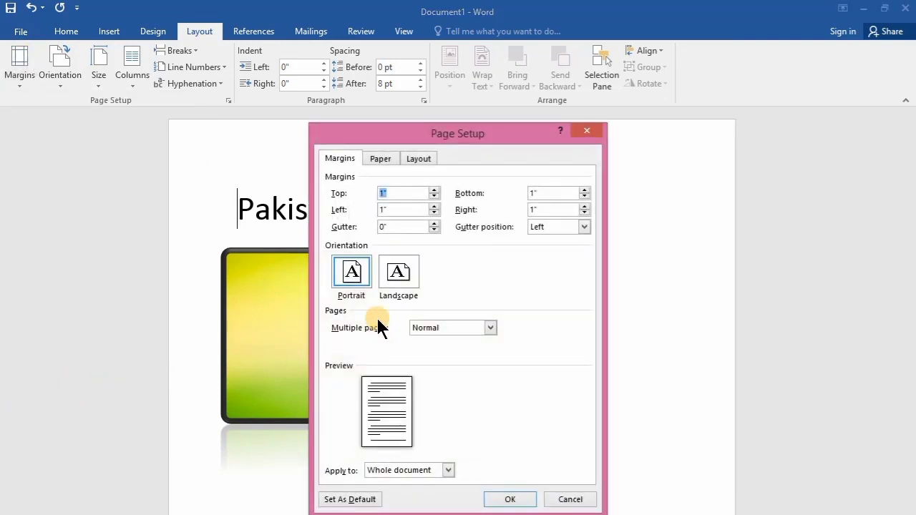
click(584, 137)
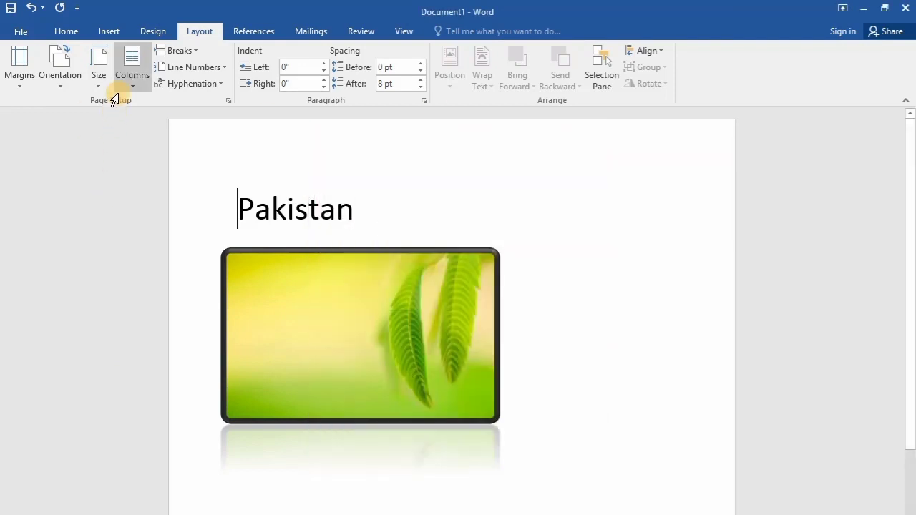
Step: On the Home tab, select the whole word 'Pakistan' in the heading
click(271, 31)
click(150, 29)
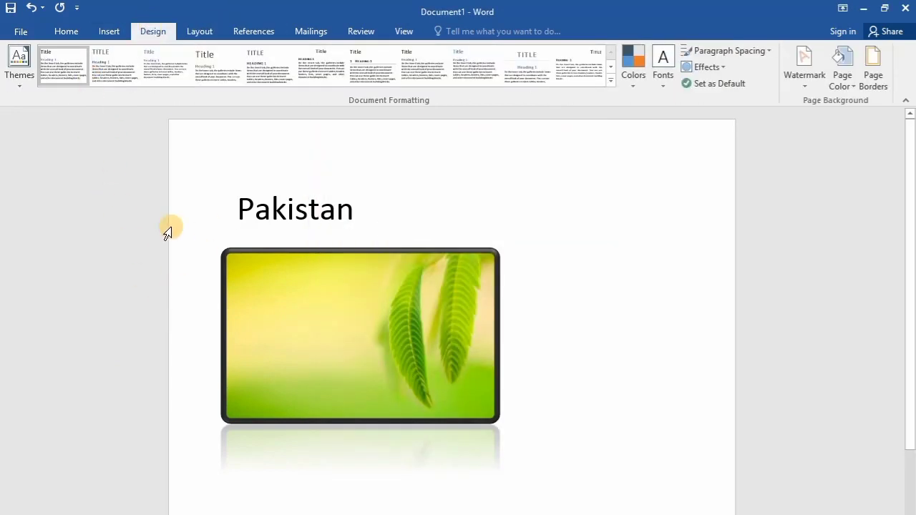
click(61, 32)
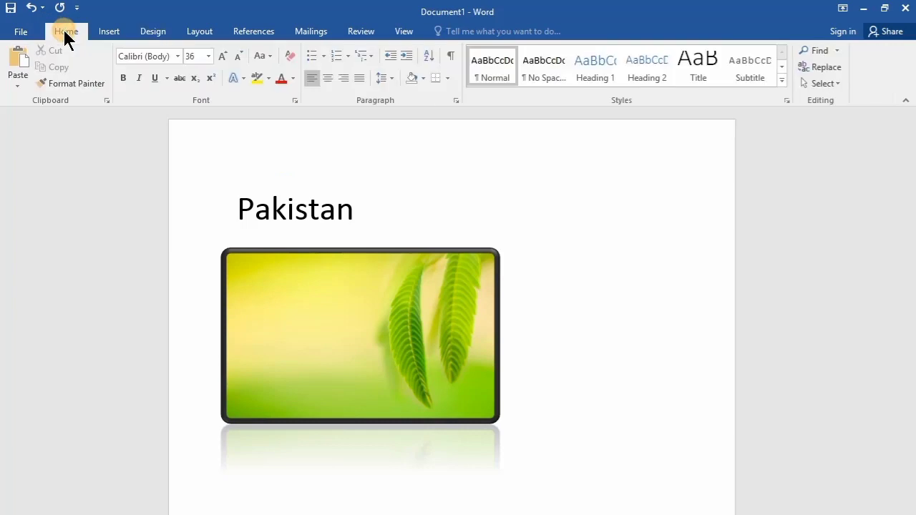
scroll(442, 379, down, 5)
scroll(444, 387, up, 5)
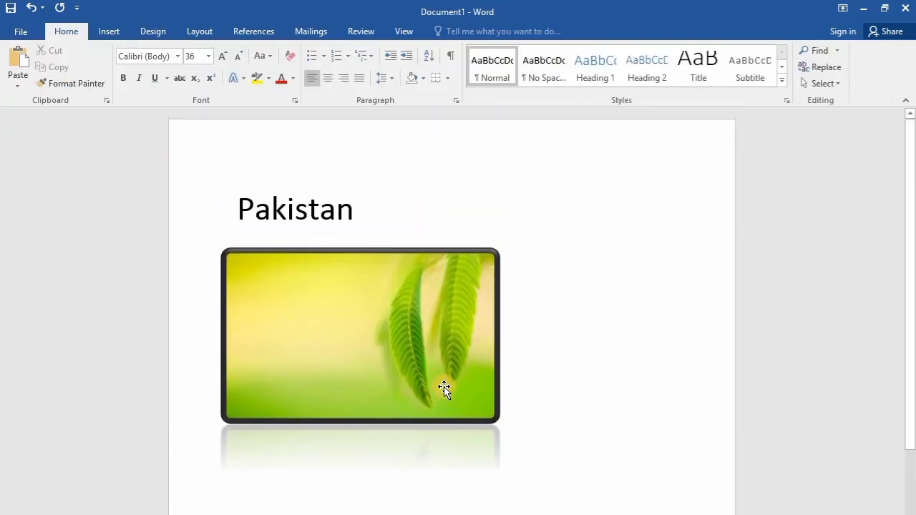
click(359, 209)
drag(356, 208, 241, 207)
click(379, 215)
drag(358, 211, 239, 200)
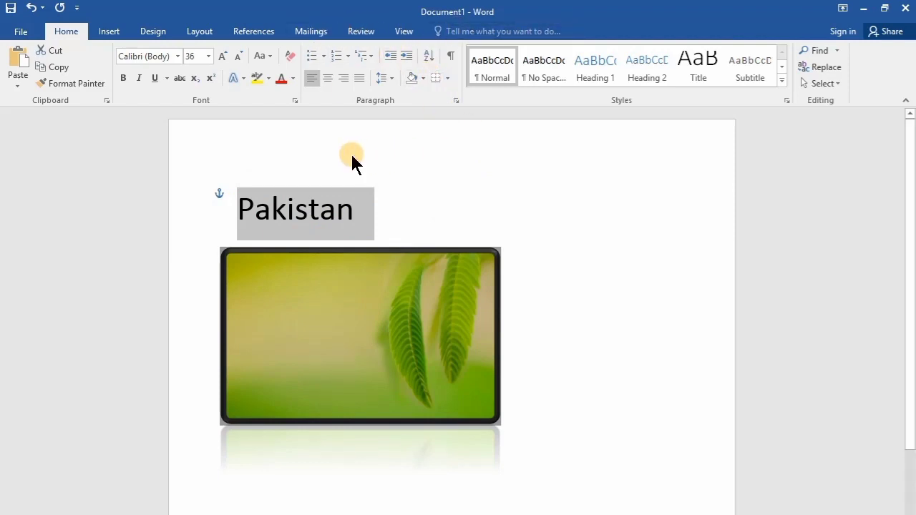
key(ctrl+k)
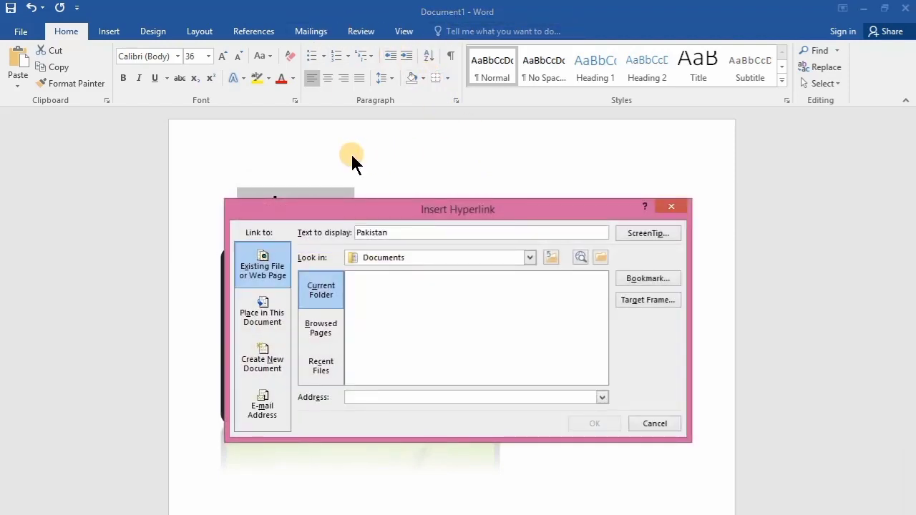
click(380, 399)
click(391, 397)
text(wwww)
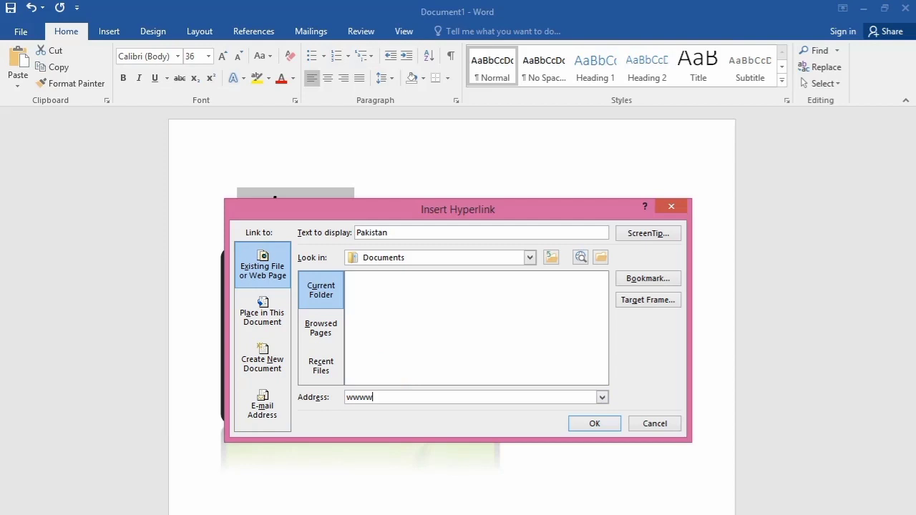
text(.google.com.pk/)
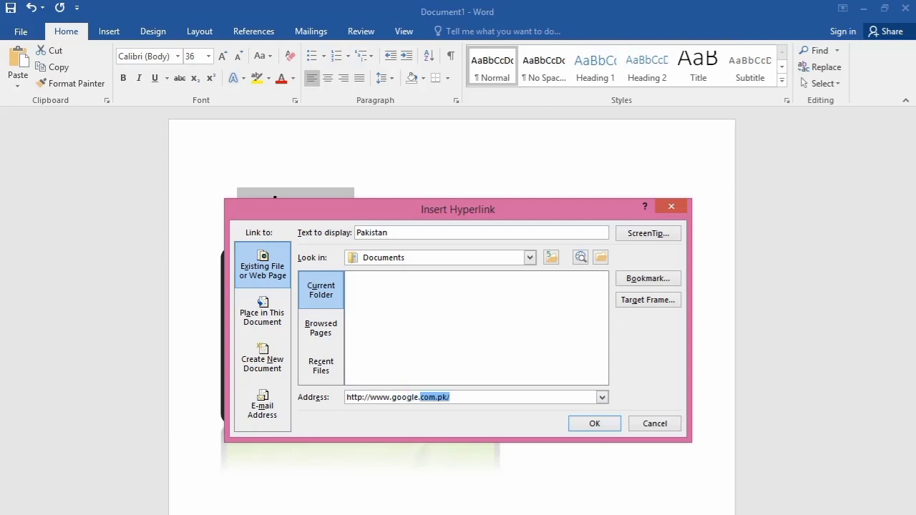
click(587, 417)
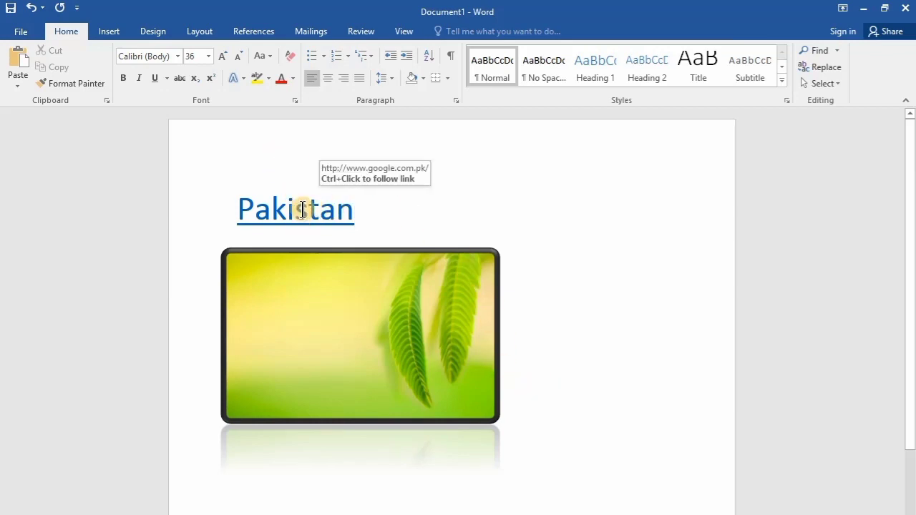
Step: Follow the Pakistan hyperlink to google.com.pk in the browser, then close that page
click(304, 209)
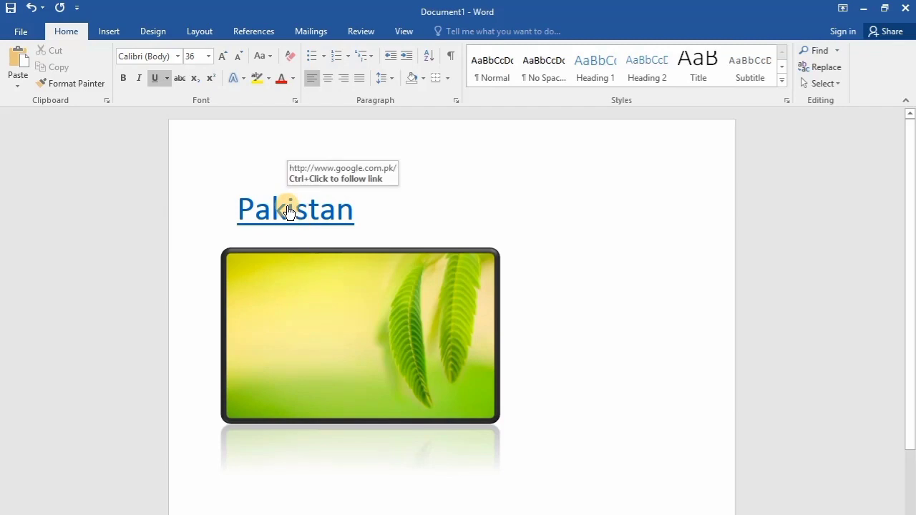
ctrl+click(288, 209)
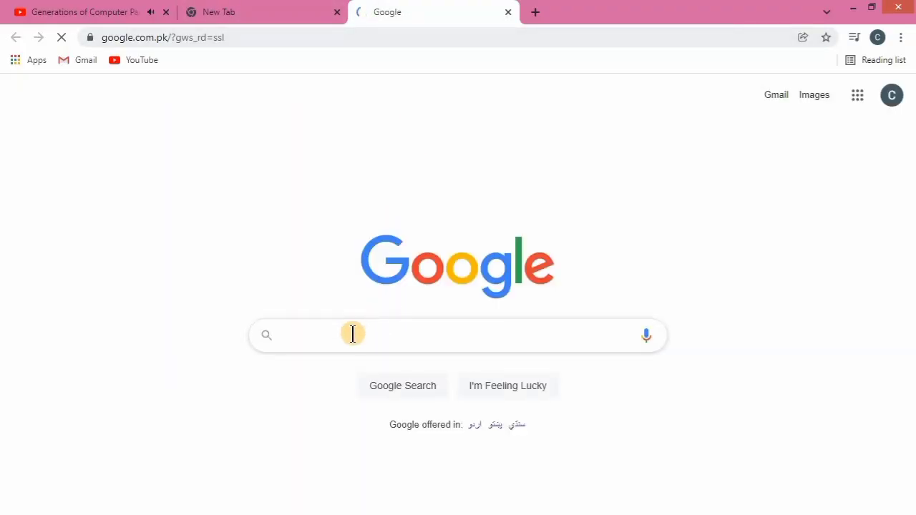
click(508, 13)
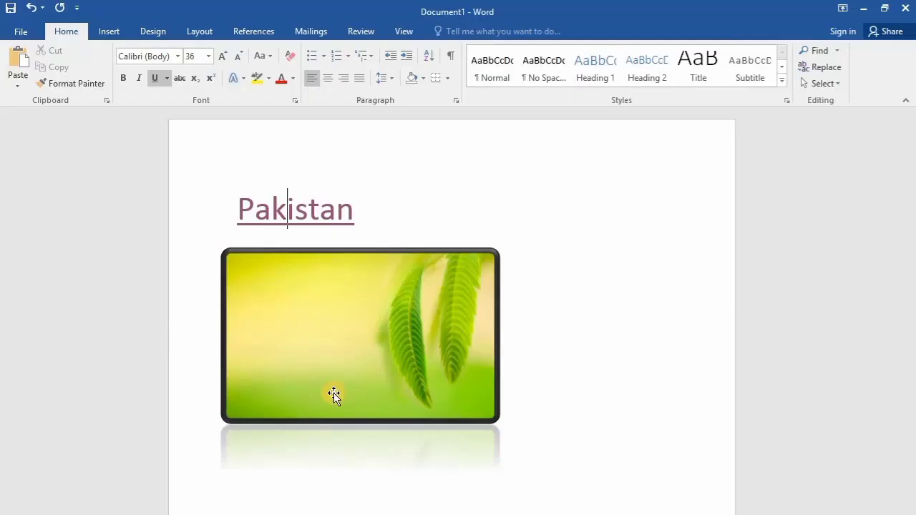
click(391, 208)
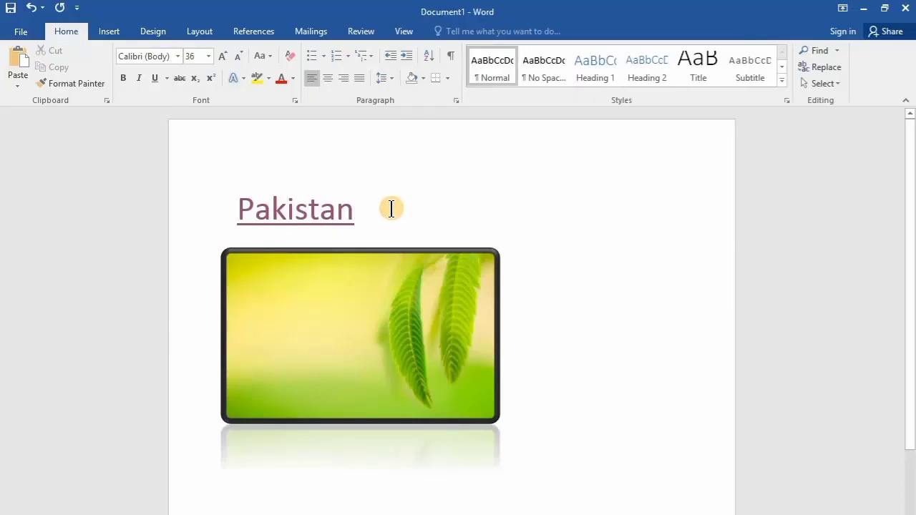